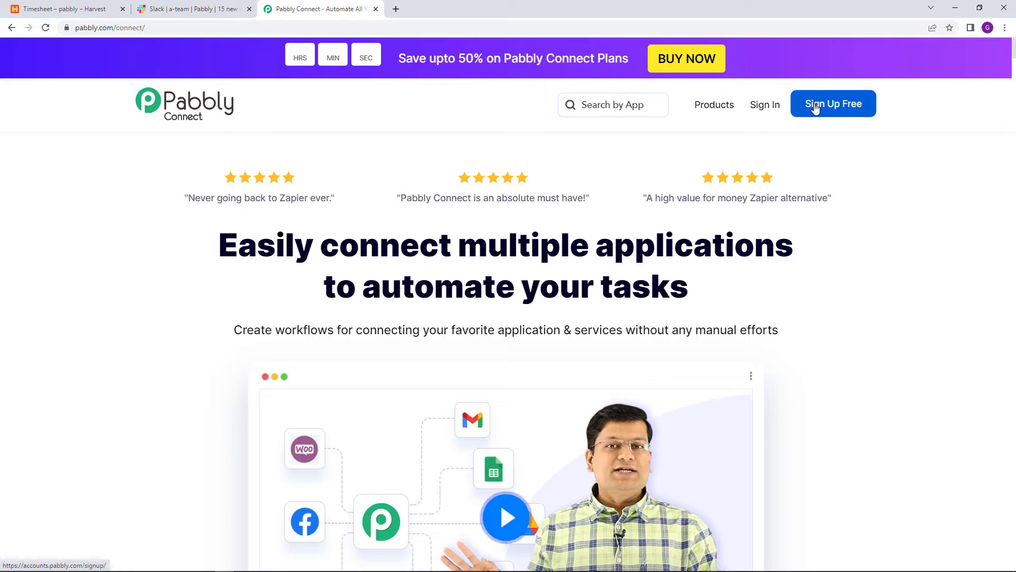
Sign in, access Pabbly Connect, and create a workflow named "Harvest To Slack"
left_click(761, 106)
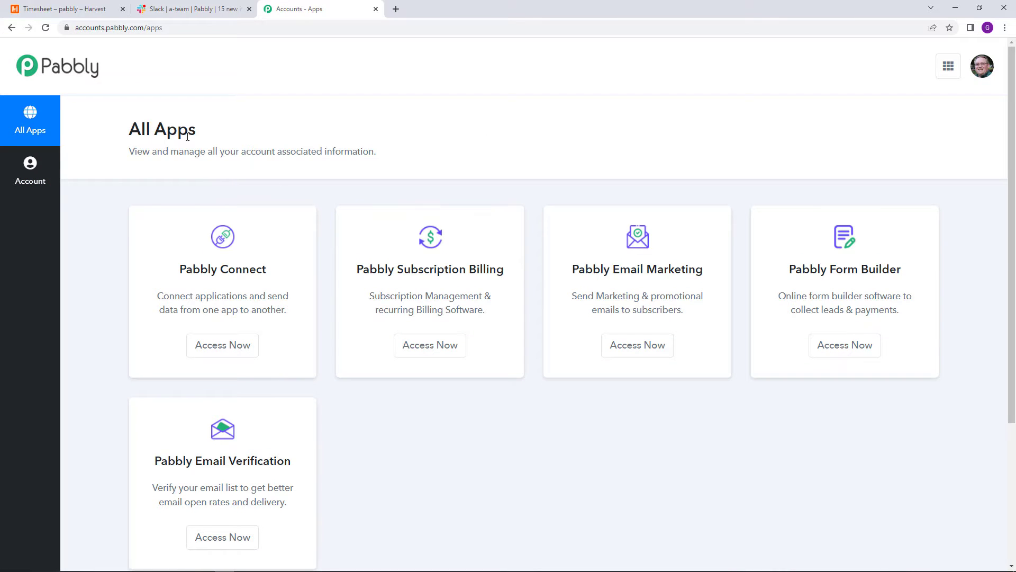
left_click(234, 355)
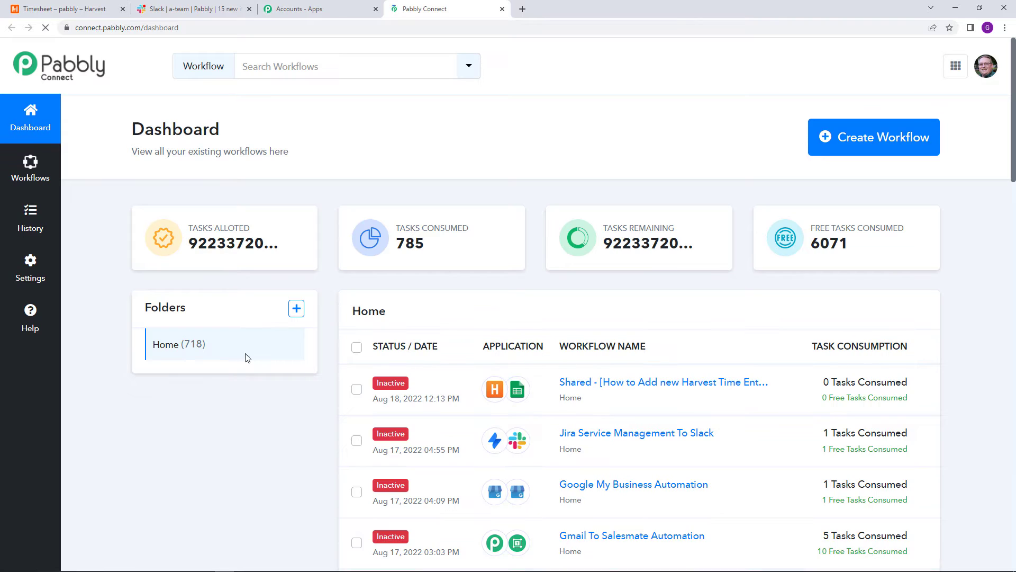
left_click(854, 152)
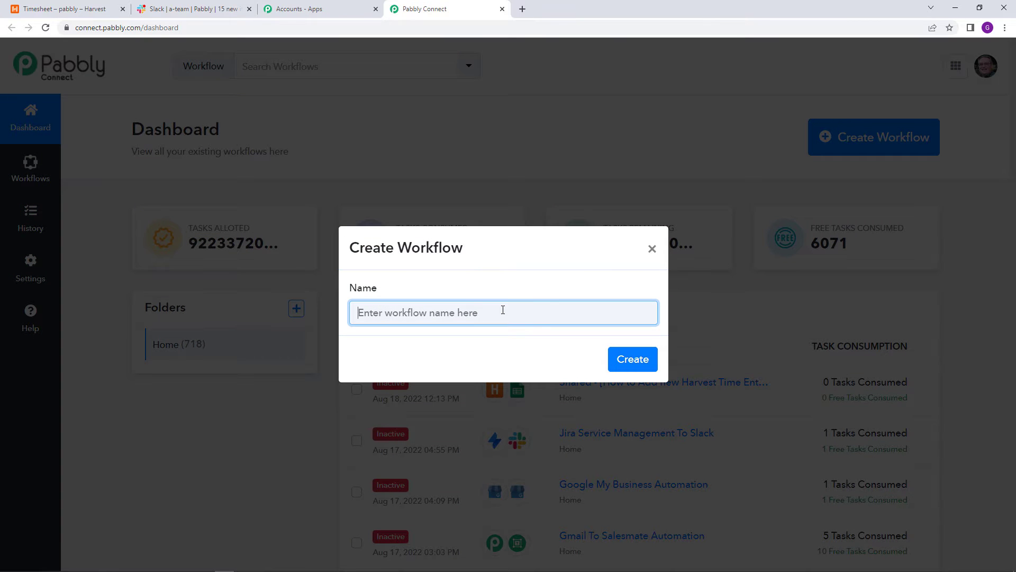
type("H")
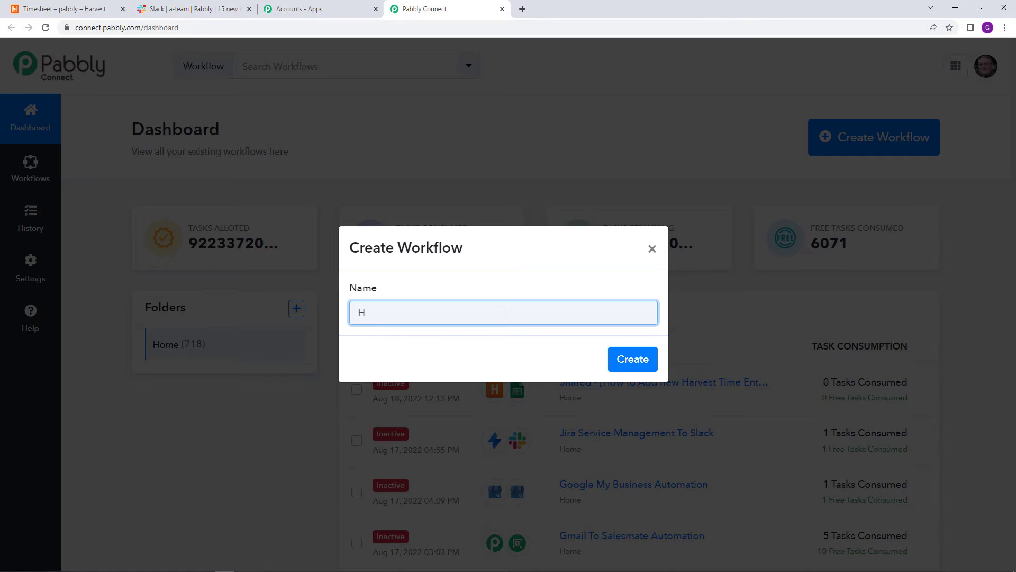
type("arvest To Slack")
left_click(638, 359)
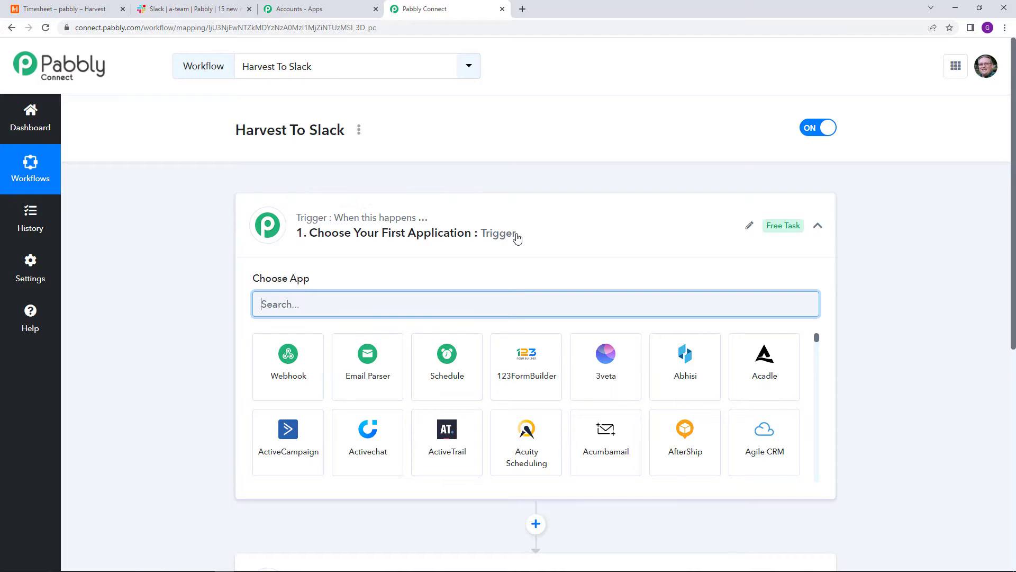
Set the workflow's trigger to the Harvest app with the New Timesheet Entry event
scroll(517, 236, "down", 3)
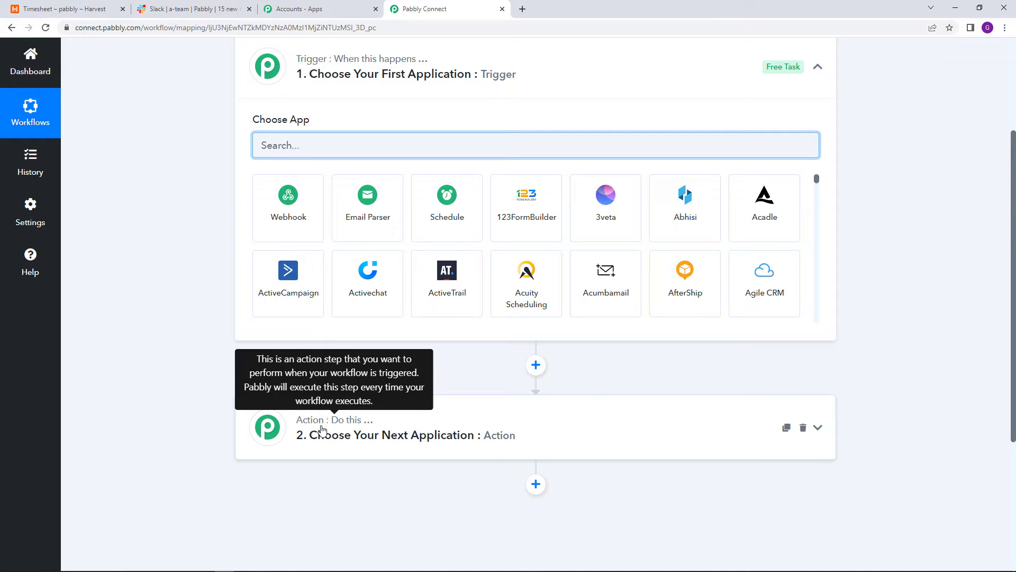
scroll(356, 454, "up", 3)
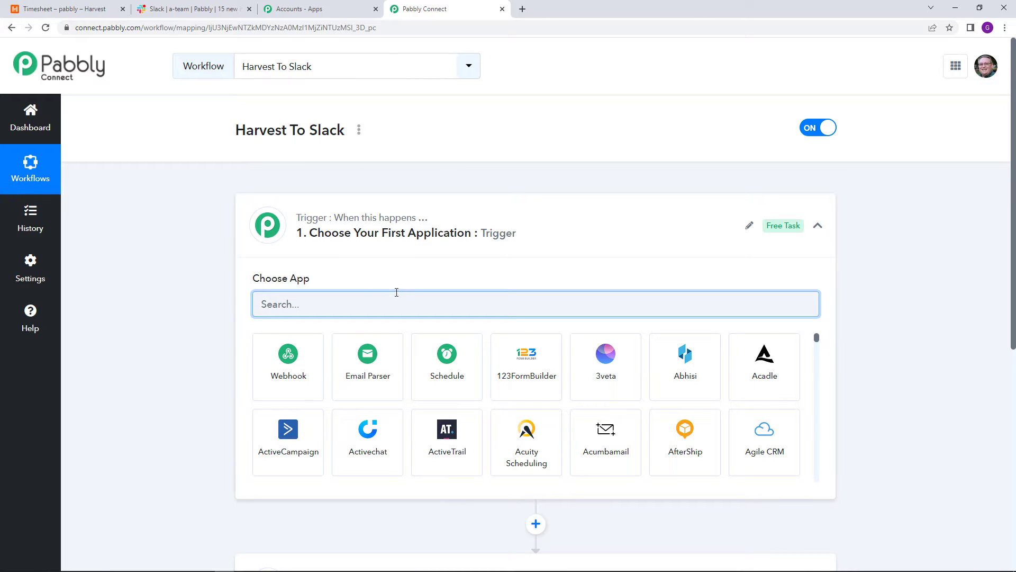
type("Harv")
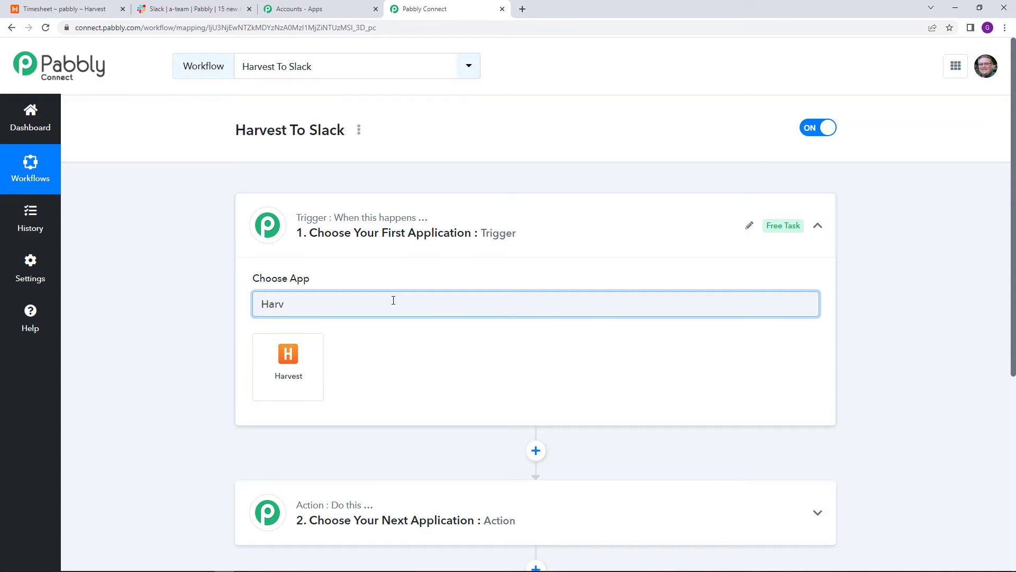
left_click(289, 379)
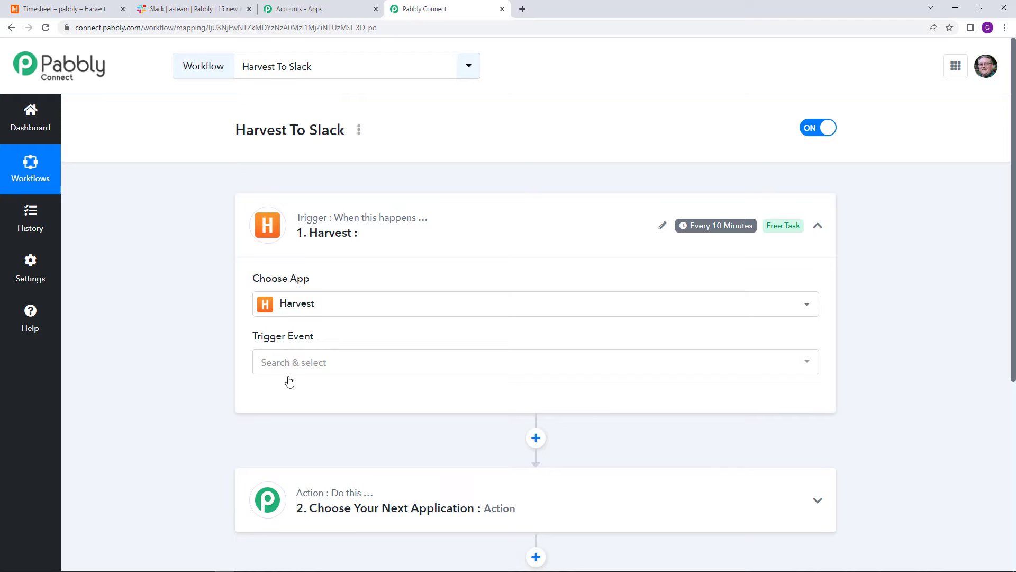
left_click(311, 362)
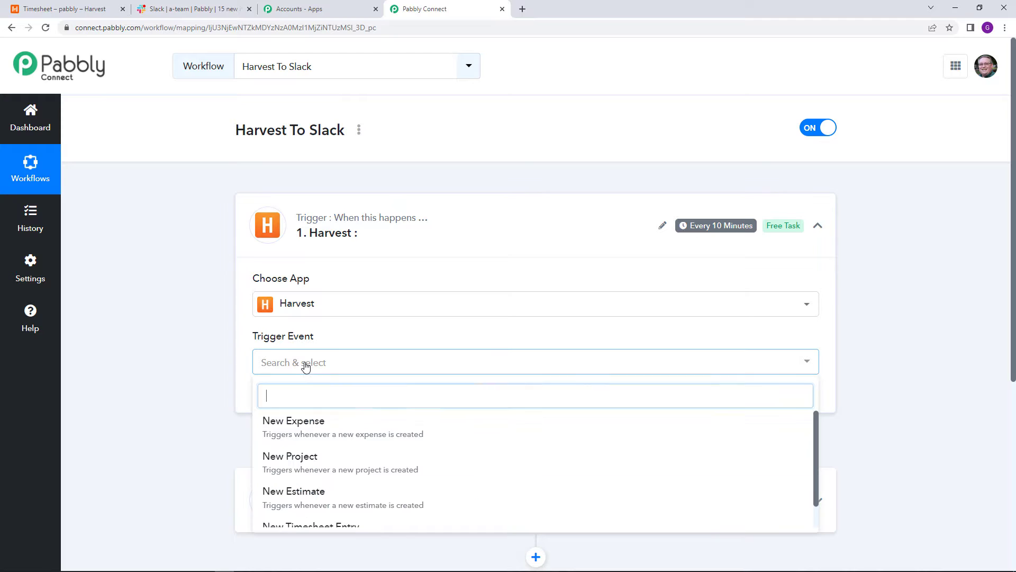
scroll(386, 461, "down", 1)
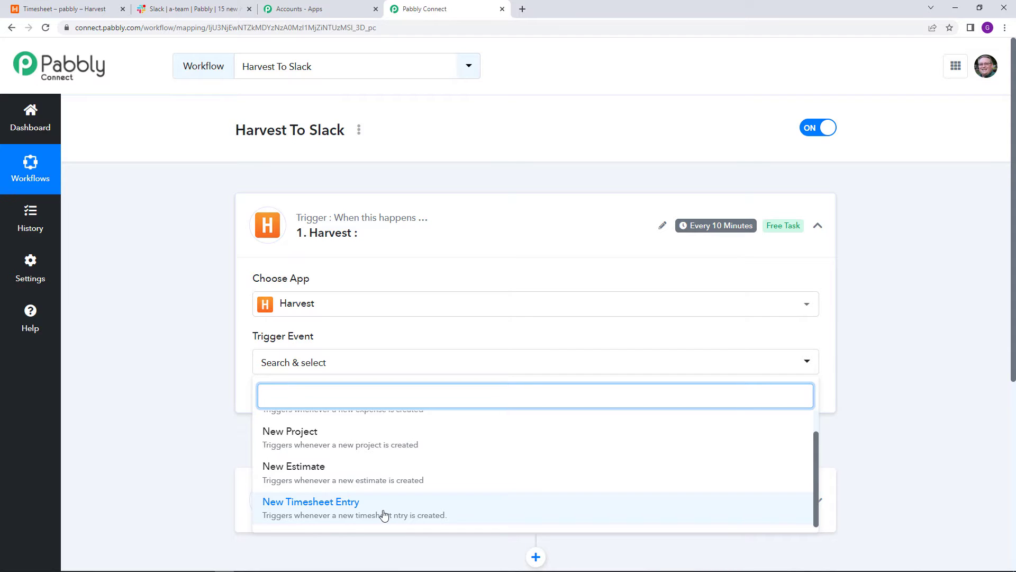
left_click(385, 511)
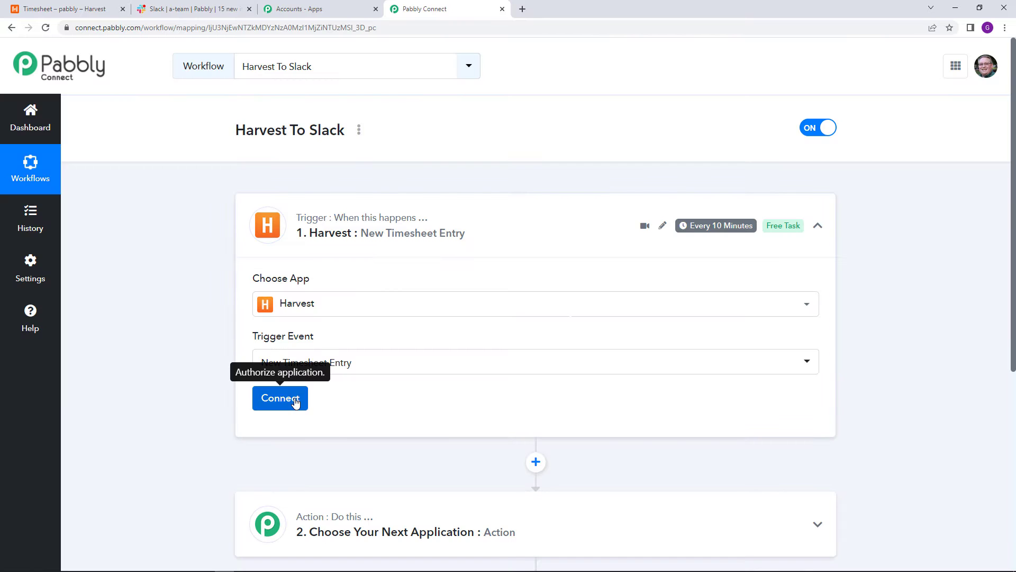
Start adding a new Harvest connection for the trigger instead of using the existing one
left_click(295, 402)
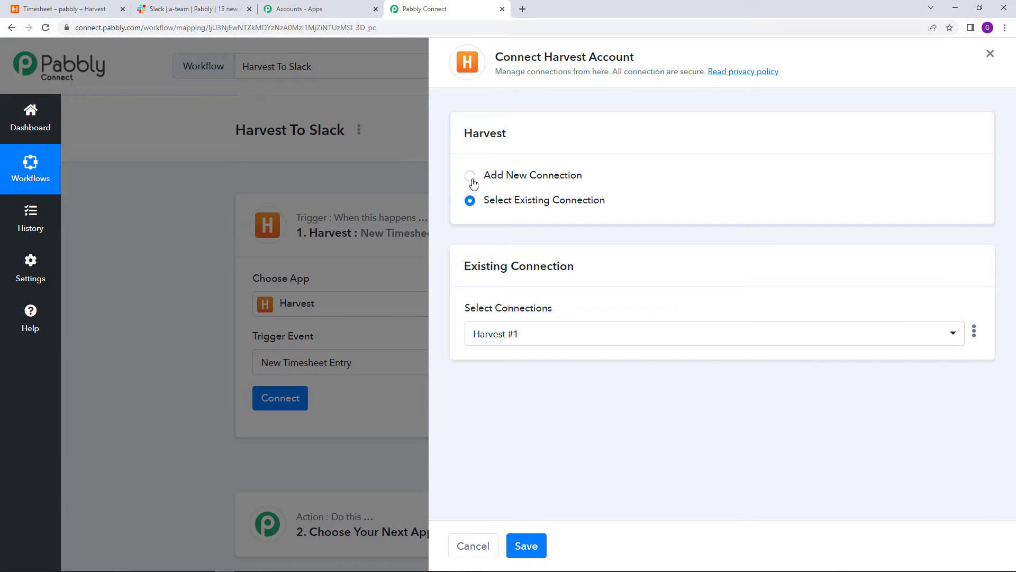
left_click(470, 177)
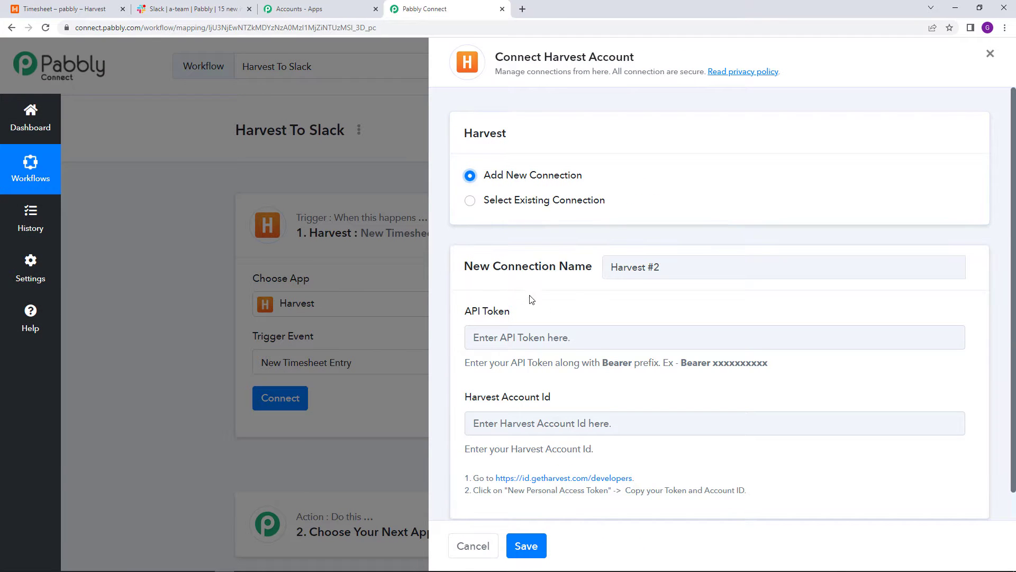
scroll(534, 313, "down", 1)
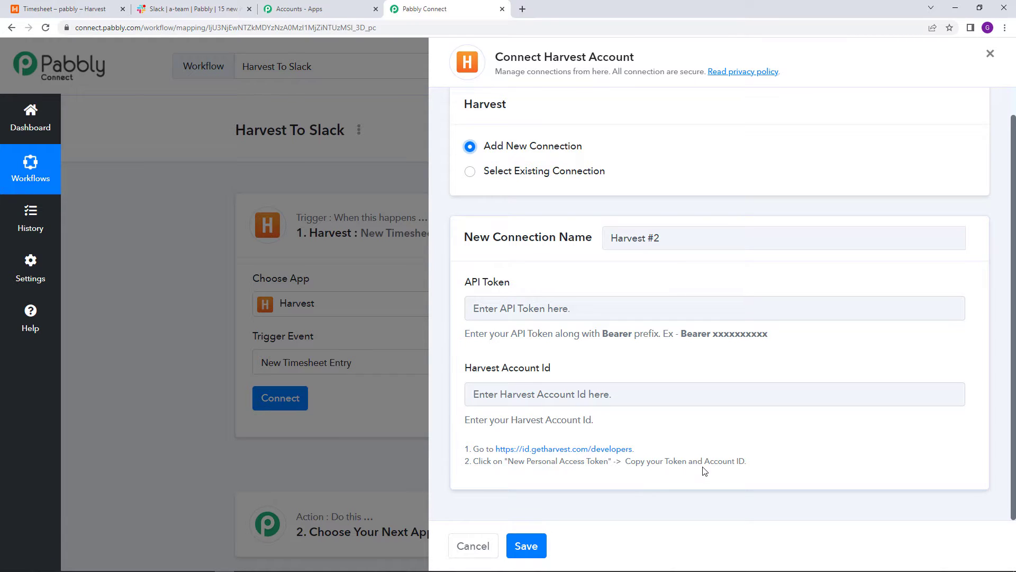
Go to the linked Harvest developers page and create a personal access token named "Harvest To Slack Integration"
left_click(548, 449)
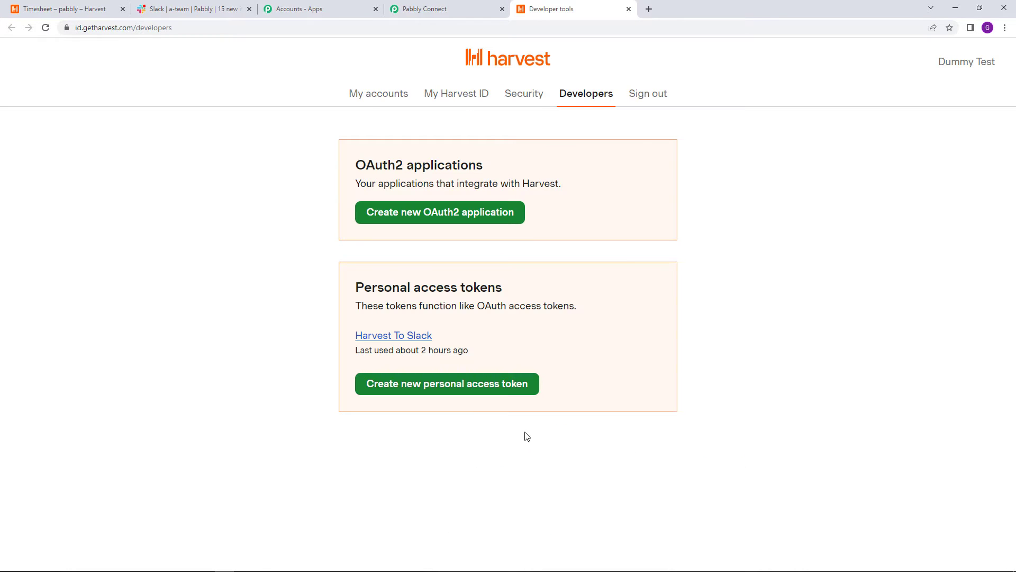
left_click(473, 393)
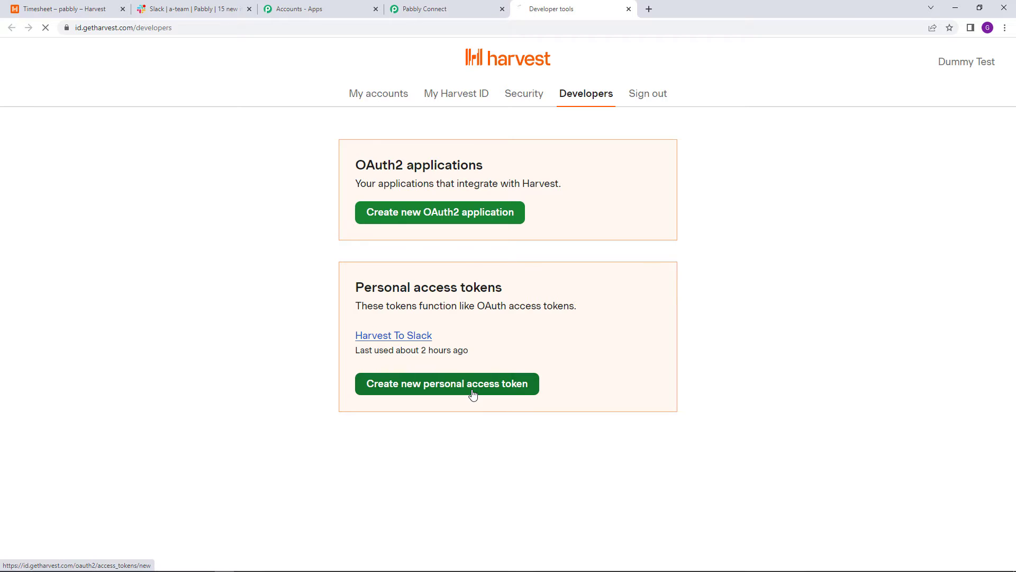
left_click(464, 203)
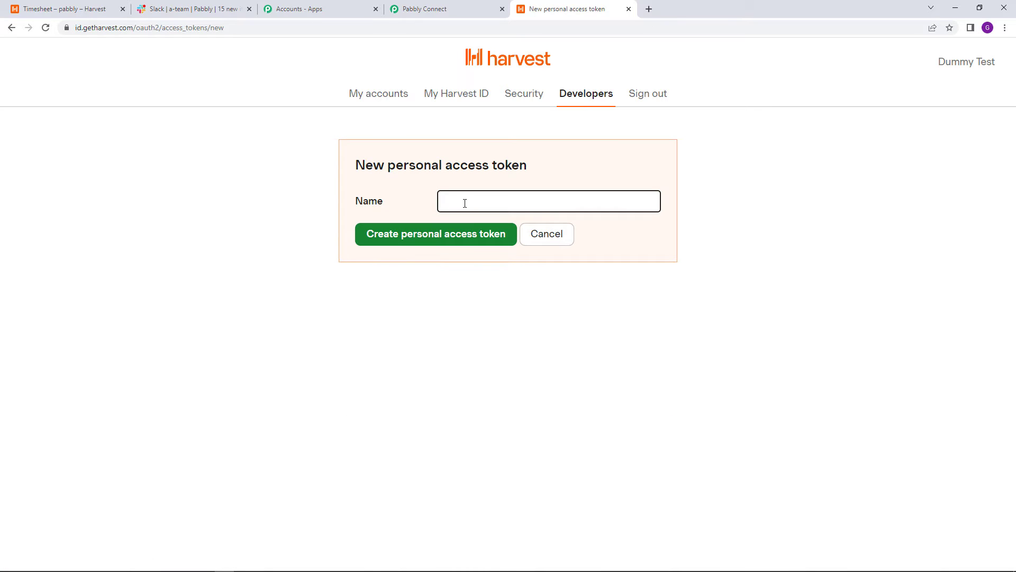
type("Harvest To Slack Integration")
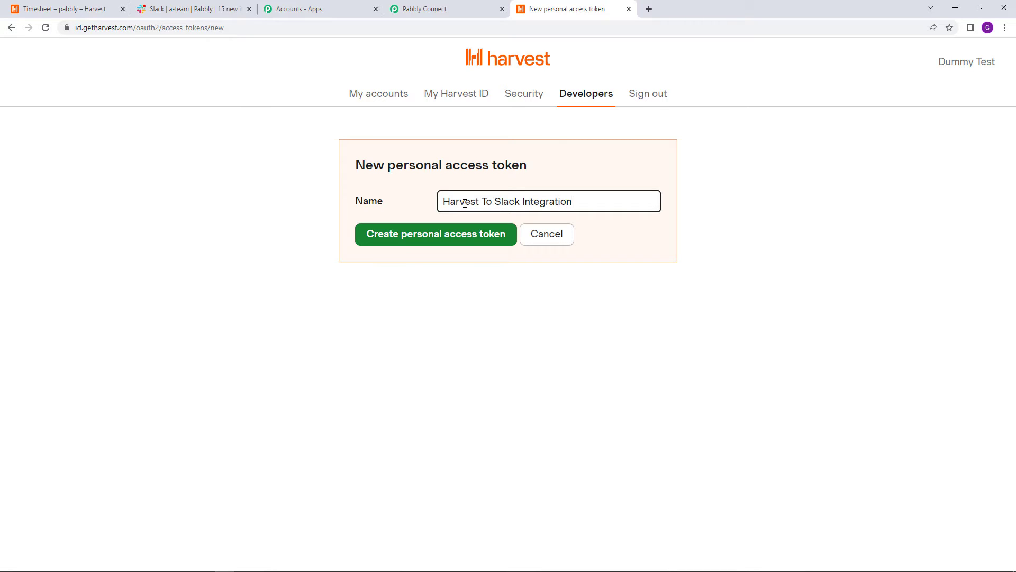
left_click(399, 247)
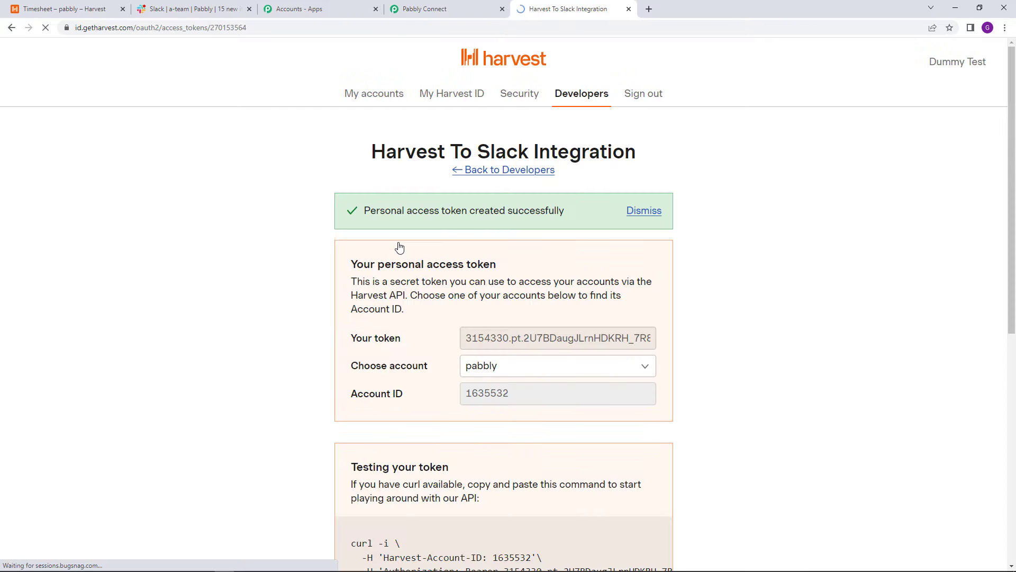
Copy the new Harvest personal access token and paste it as the API Token of the Pabbly Connect connection
left_click(528, 341)
right_click(527, 341)
left_click(585, 351)
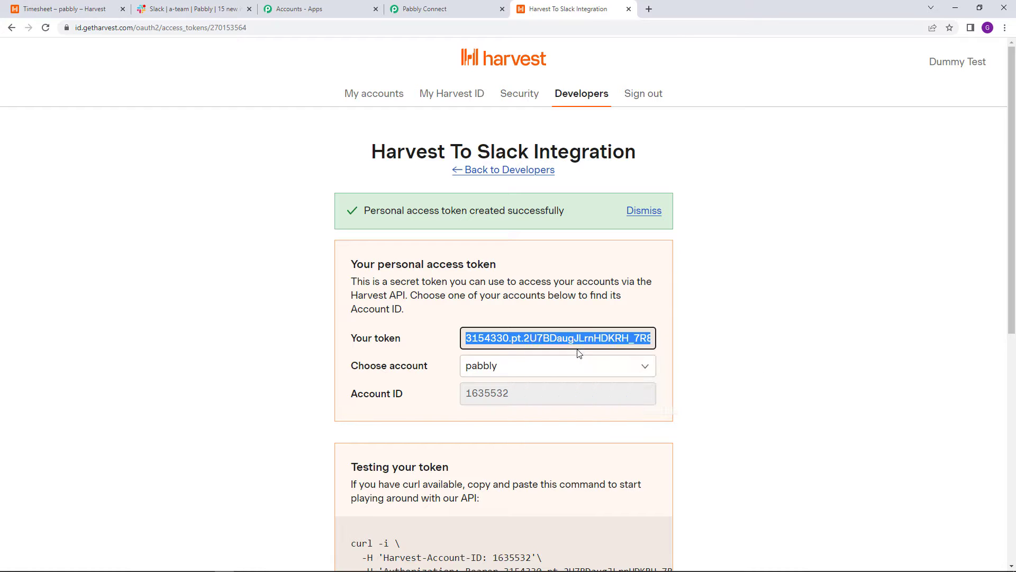
left_click(426, 9)
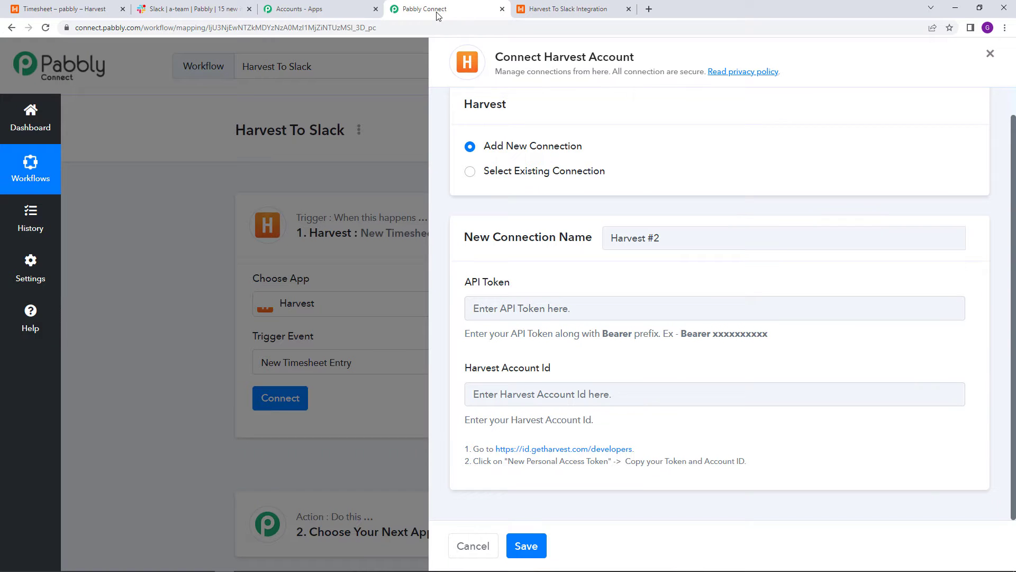
right_click(509, 311)
left_click(556, 392)
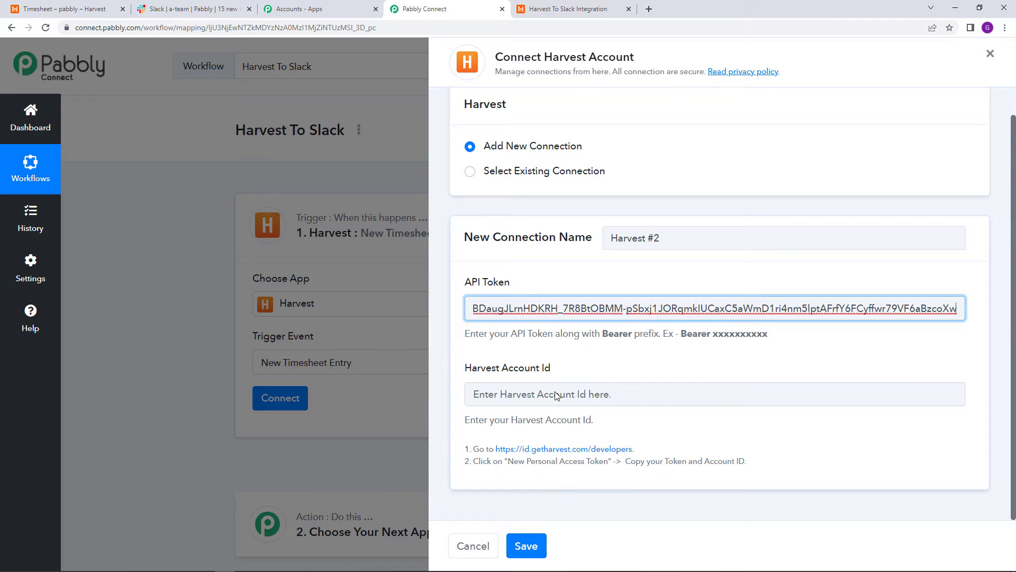
Copy the account ID from the Harvest token page and paste it as the connection's Harvest Account Id in Pabbly Connect
left_click(566, 9)
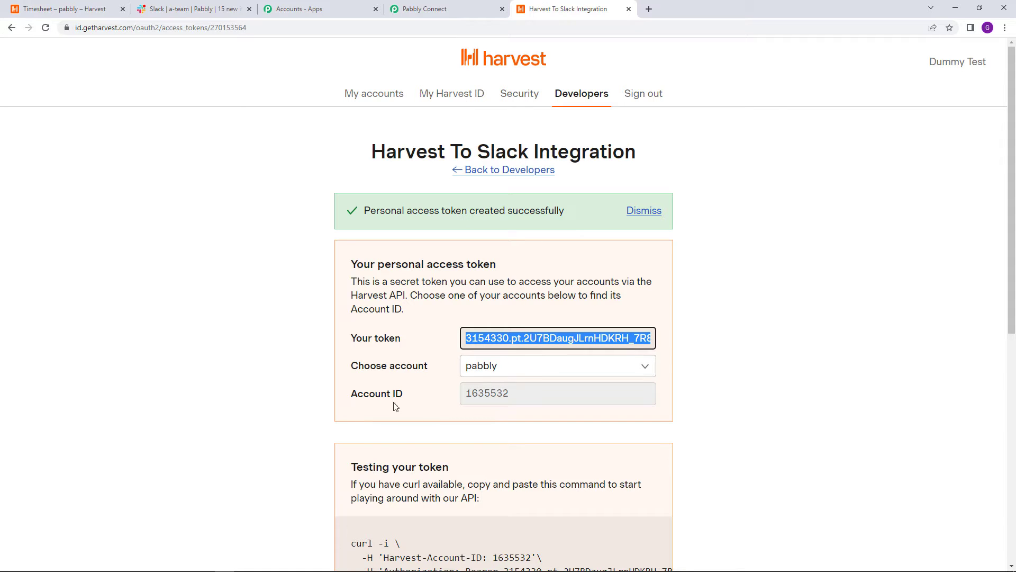
double_click(491, 394)
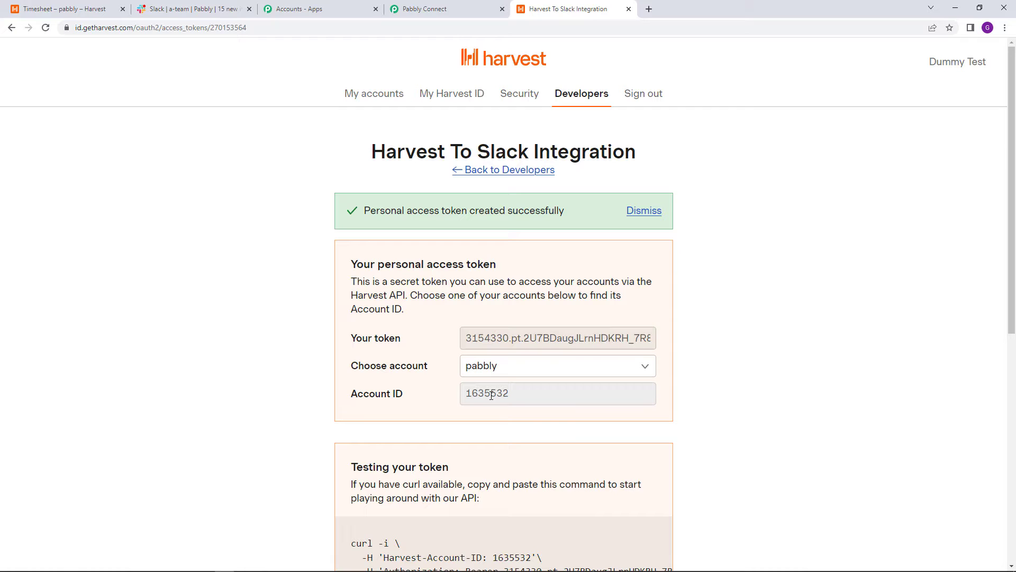
right_click(491, 394)
left_click(502, 403)
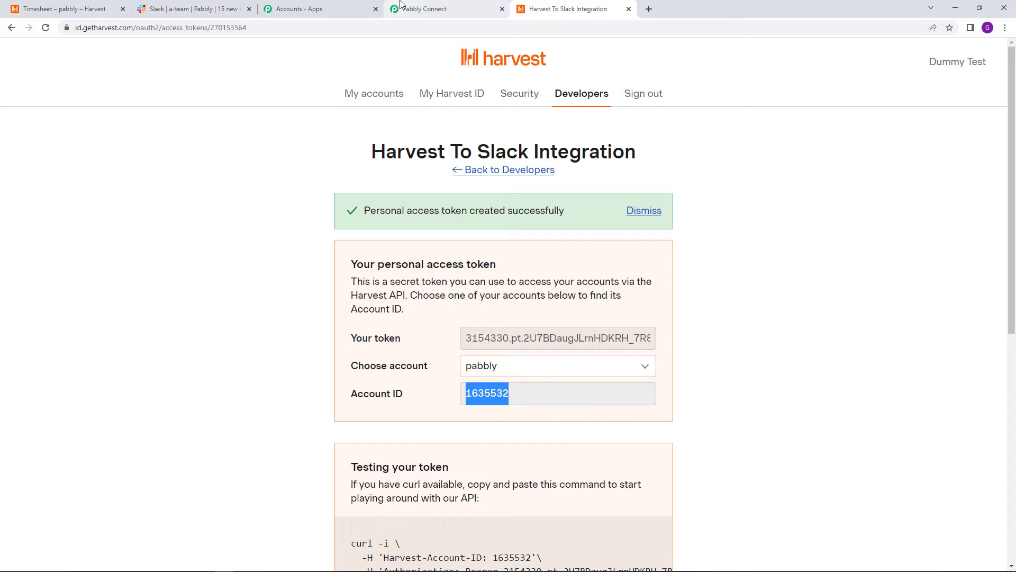
left_click(423, 9)
right_click(609, 393)
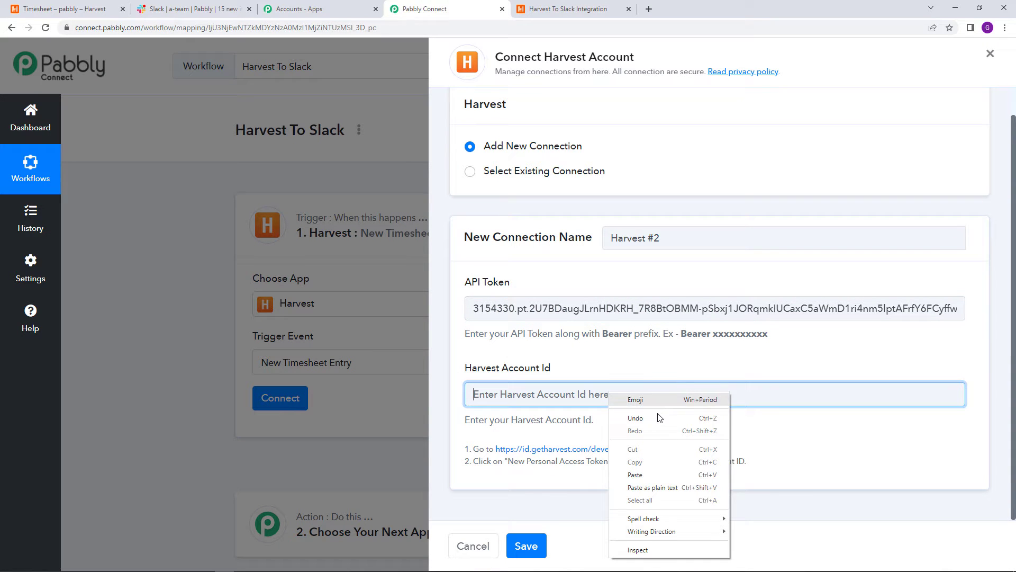
left_click(650, 474)
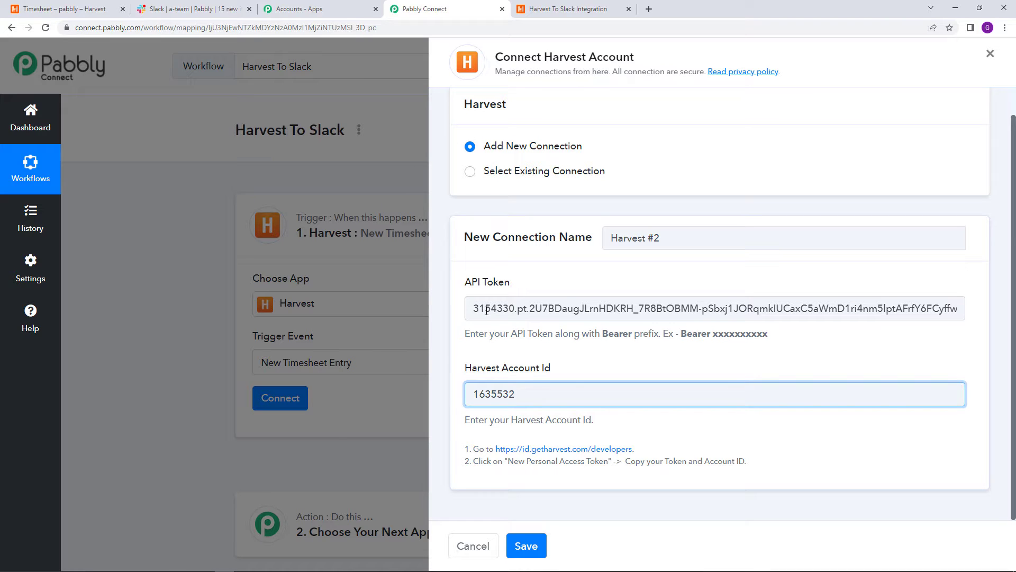
Add the prefix "Bearer" and a space before the API Token value, and save the Harvest connection
double_click(618, 335)
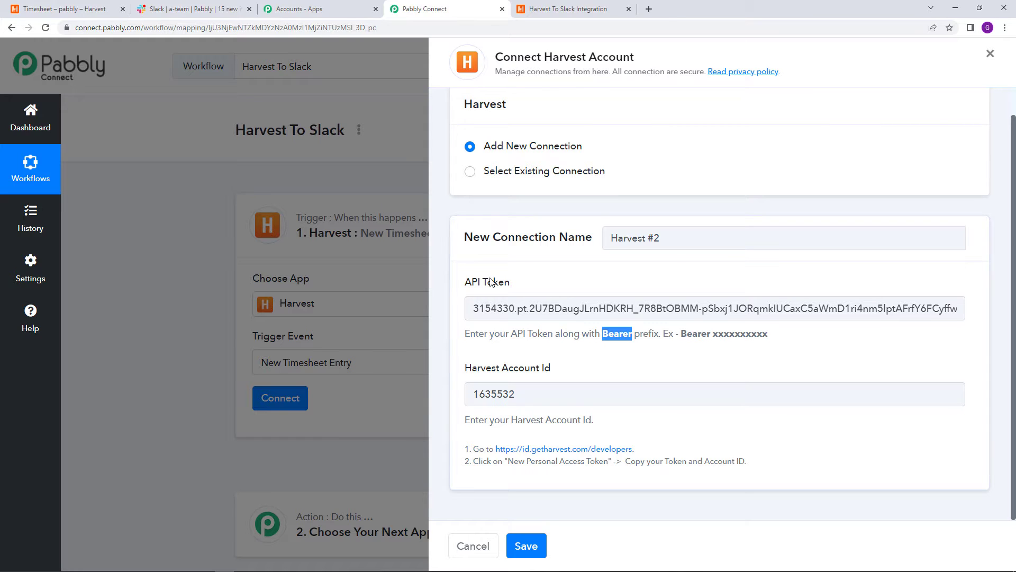
left_click(469, 308)
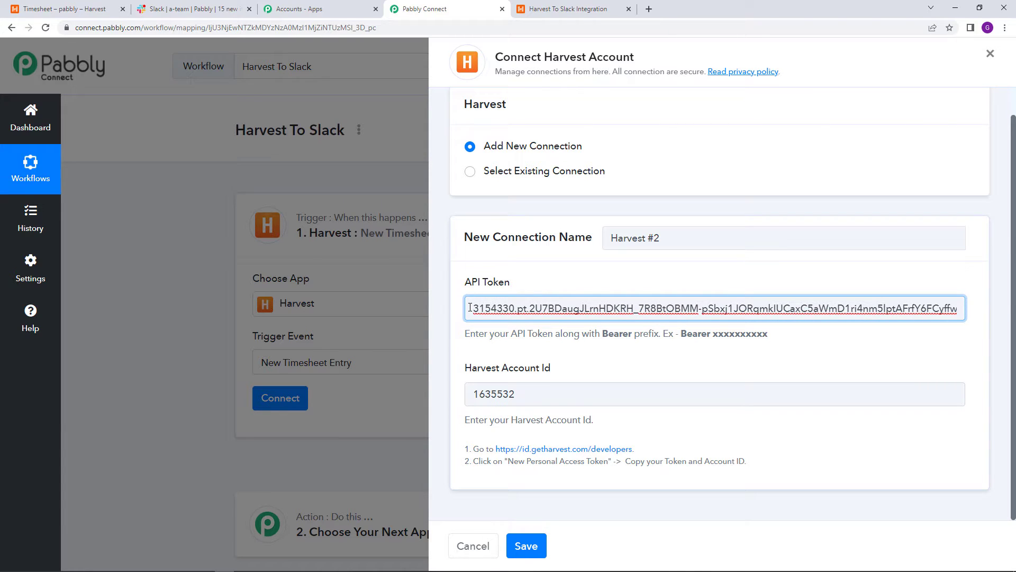
key("ctrl+v")
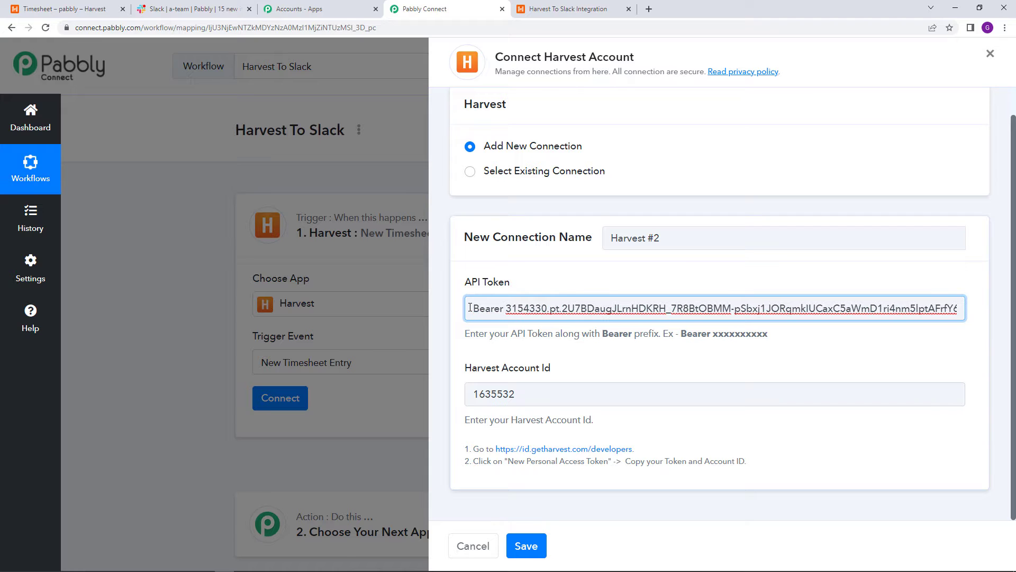
left_click(538, 542)
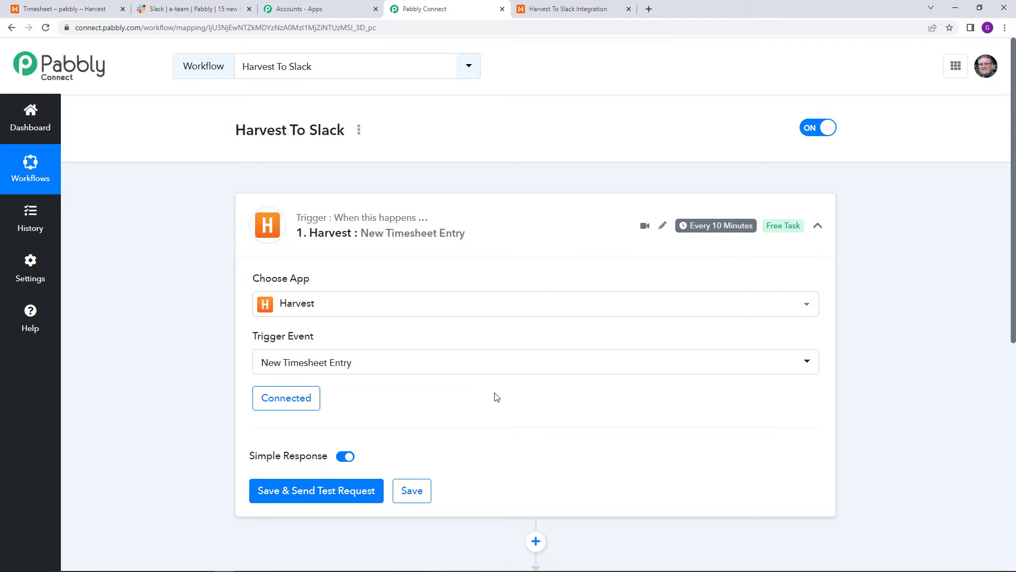
Save the Harvest trigger, send a test request with Simple Response on, and check the received response
scroll(479, 414, "down", 1)
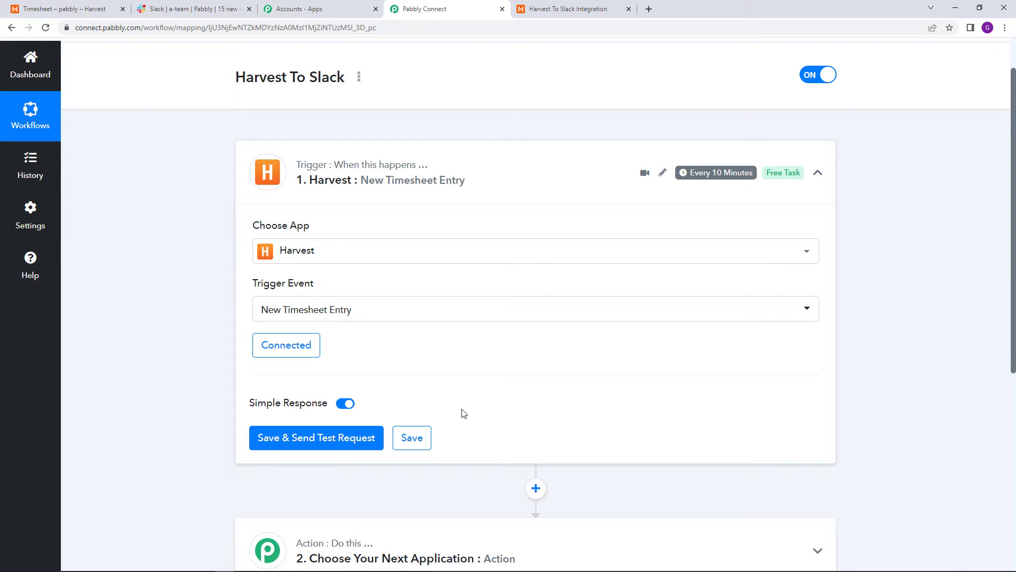
left_click(336, 445)
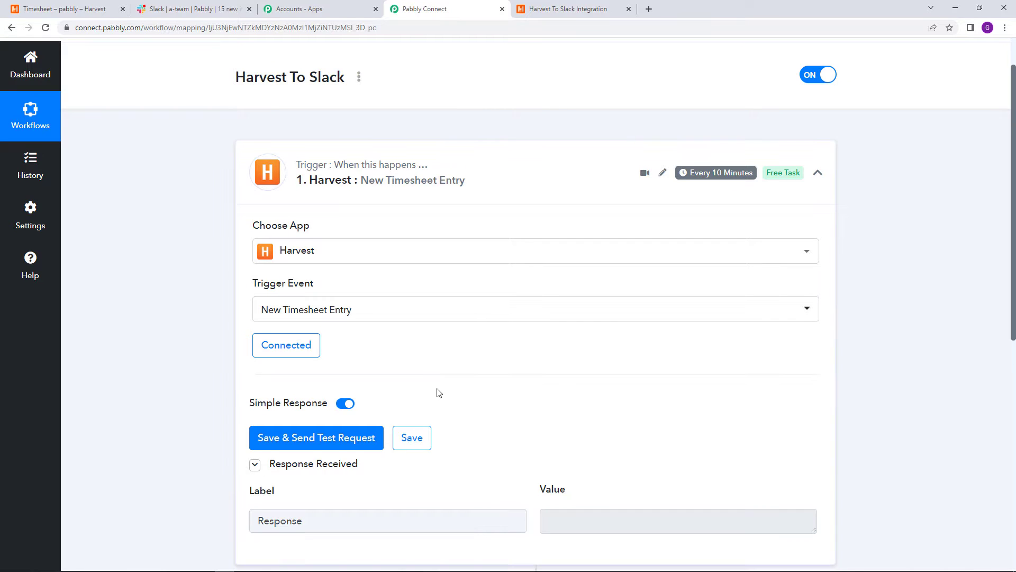
scroll(512, 421, "down", 1)
scroll(512, 422, "up", 1)
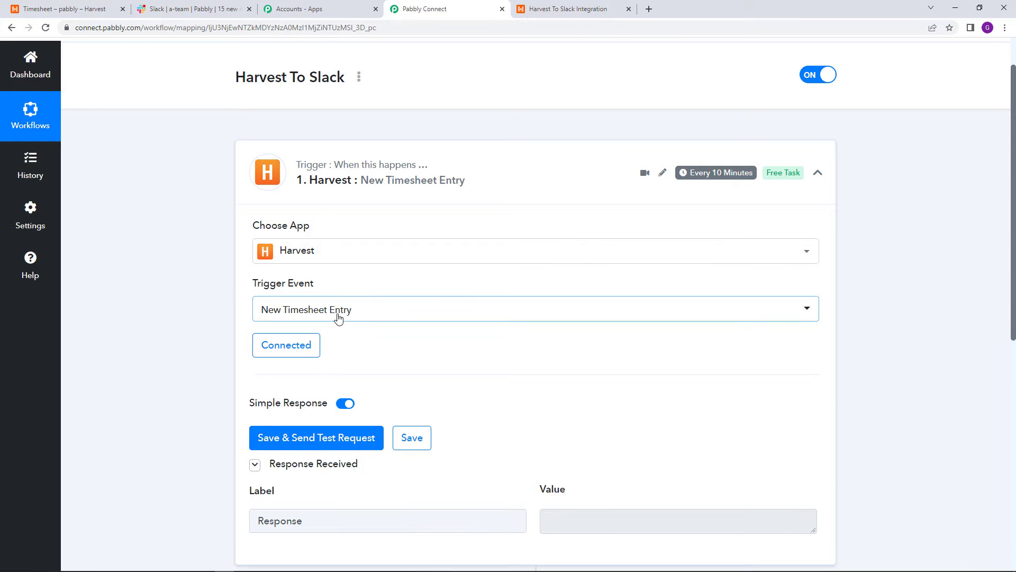
Switch to Harvest and start a new time entry for Example Project with Marketing as the task
left_click(67, 5)
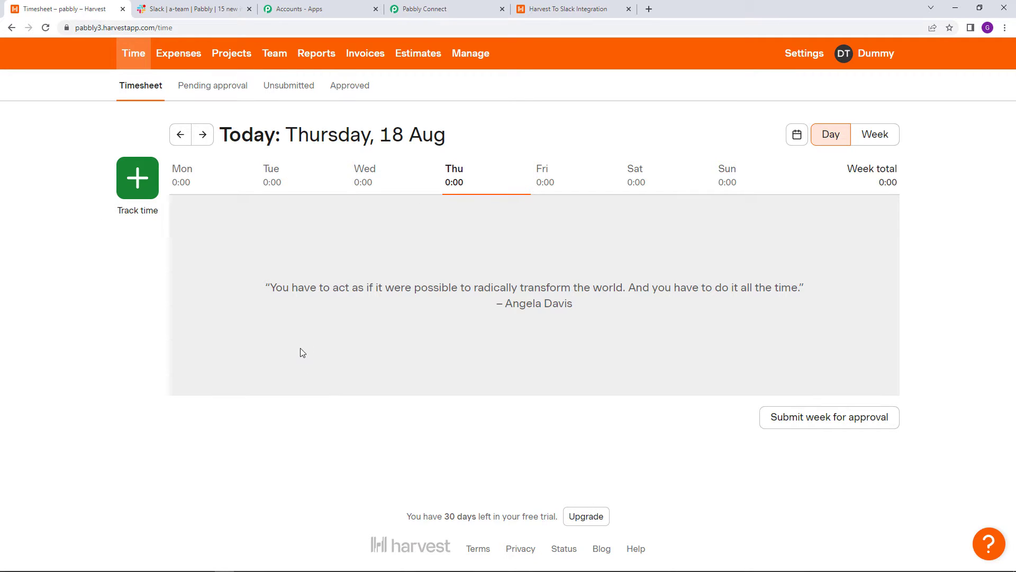
left_click(151, 180)
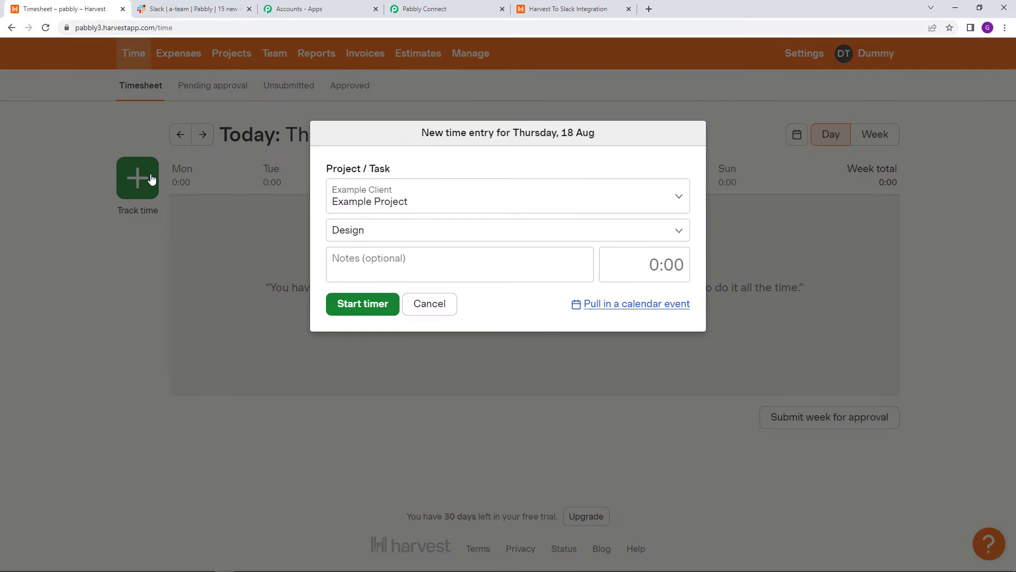
left_click(429, 209)
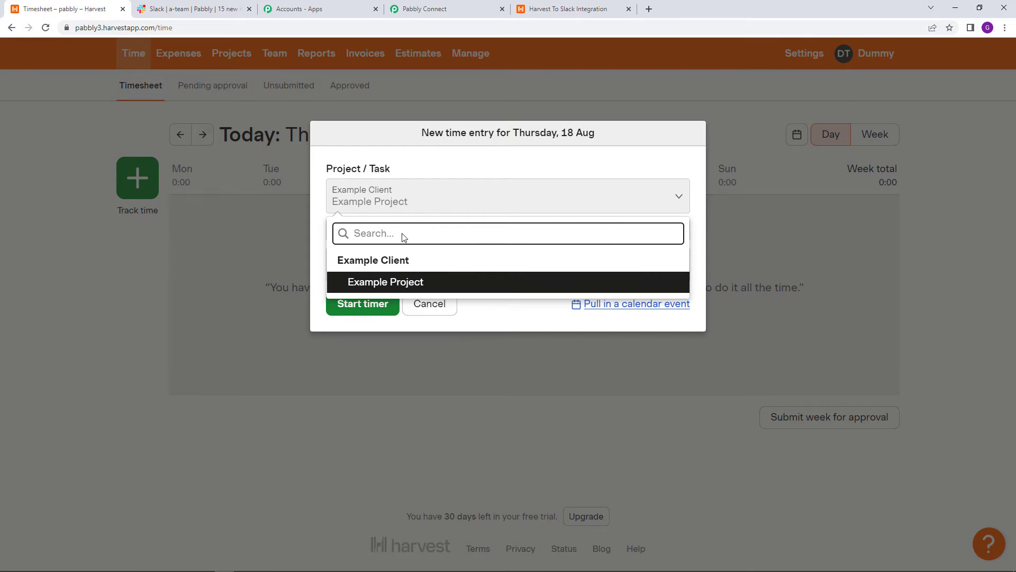
left_click(250, 275)
left_click(364, 233)
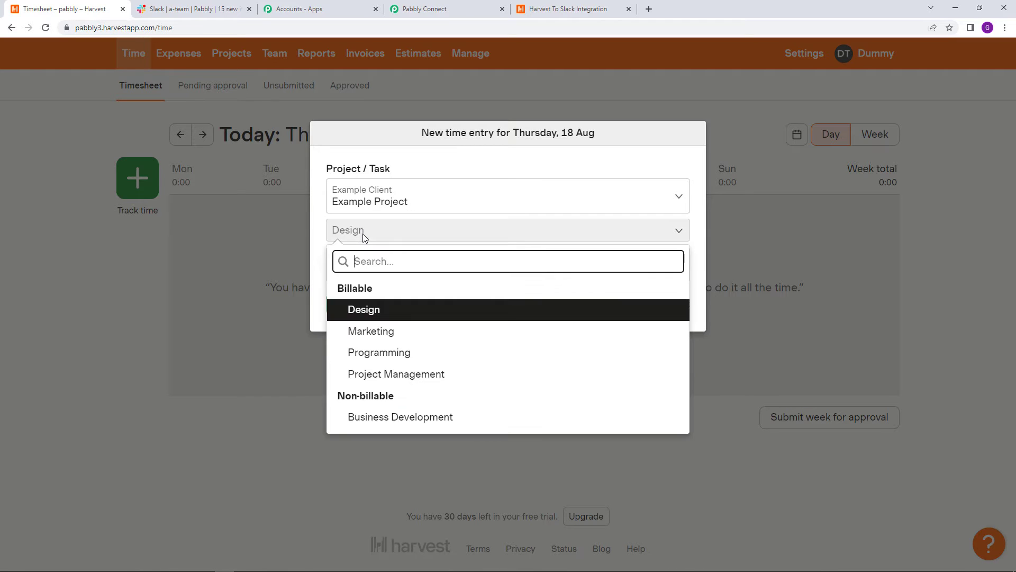
left_click(419, 334)
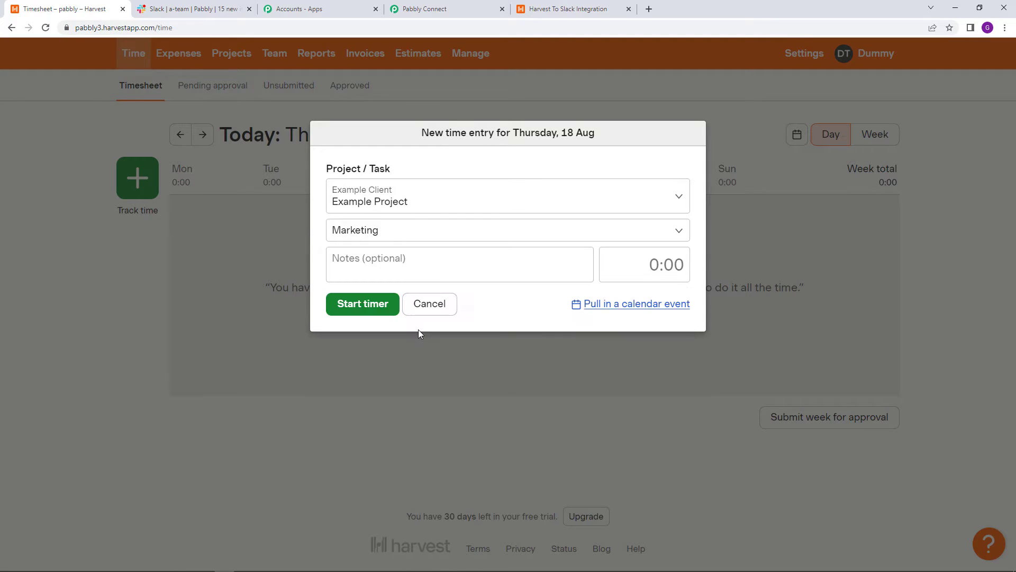
Set the new entry's duration to 1:00, leave the notes empty, and save the entry
left_click(407, 268)
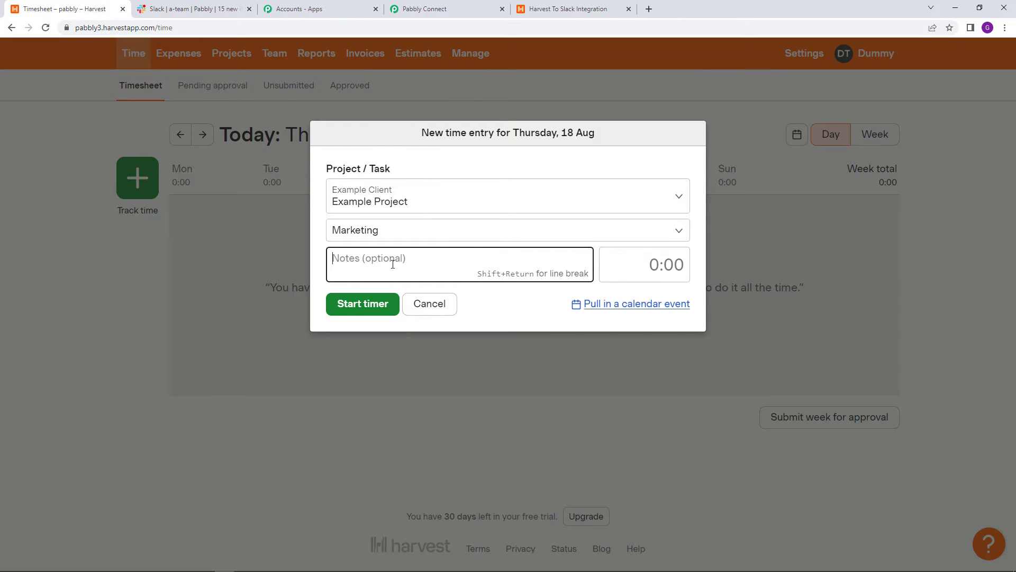
left_click(678, 262)
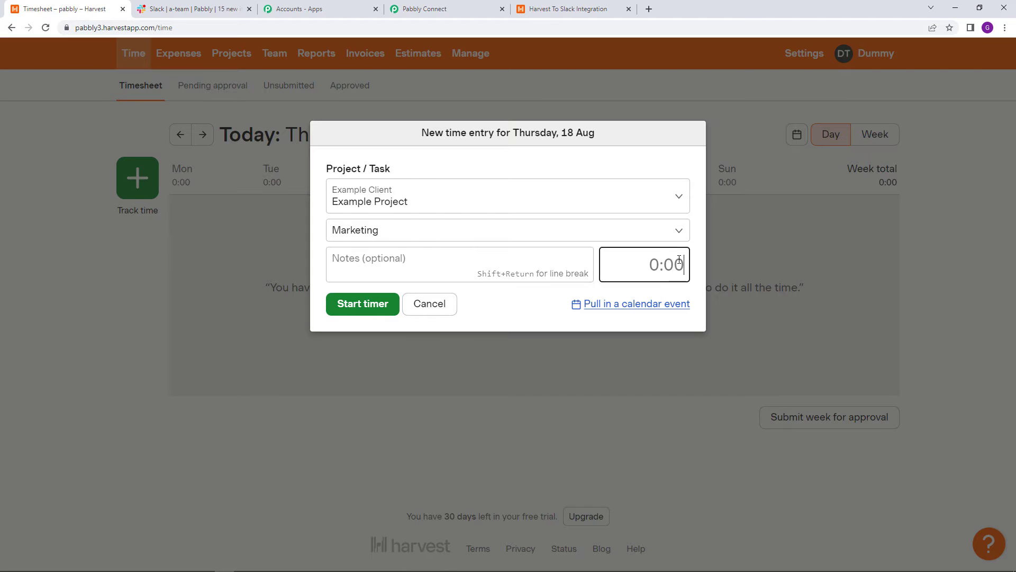
type("1")
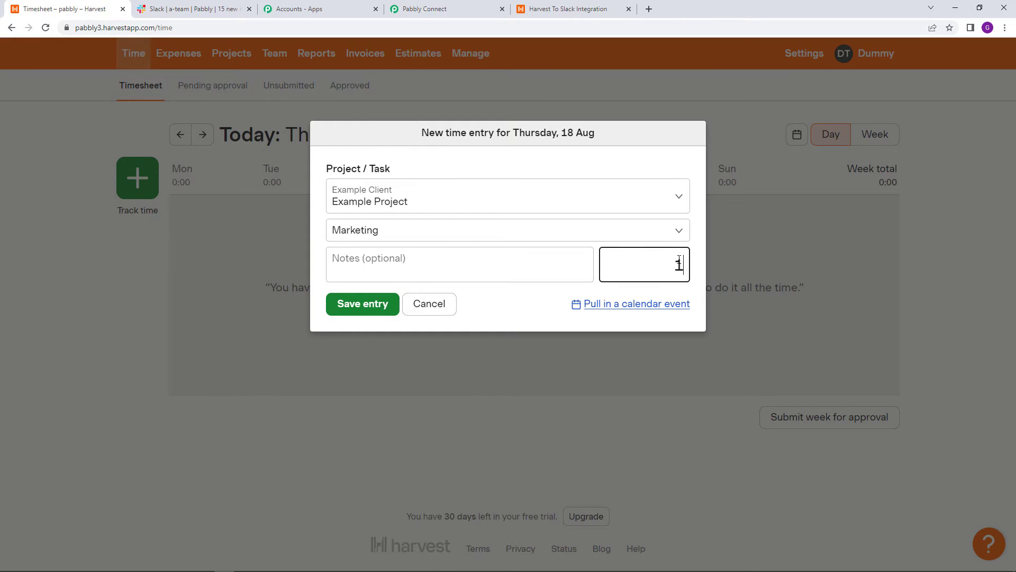
type(":00")
left_click(363, 305)
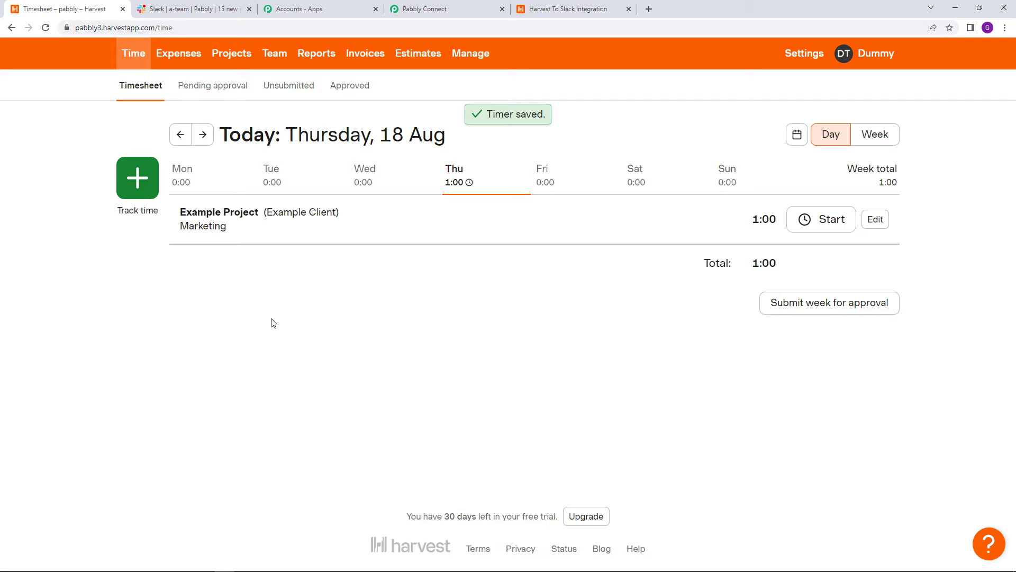
Return to the Pabbly Connect workflow and save the Harvest trigger with a new test request
left_click(545, 9)
left_click(440, 8)
scroll(437, 376, "down", 2)
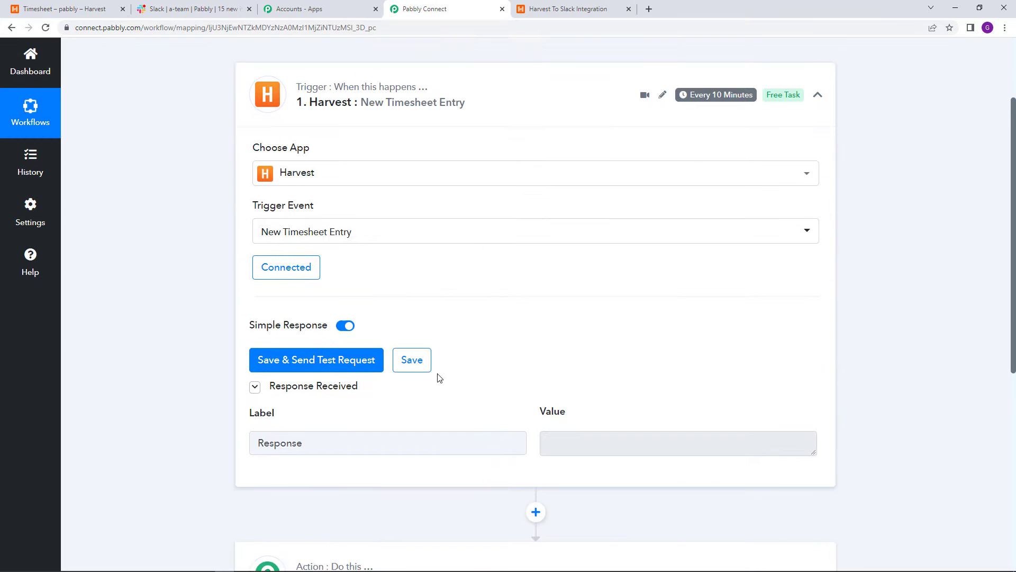
left_click(339, 345)
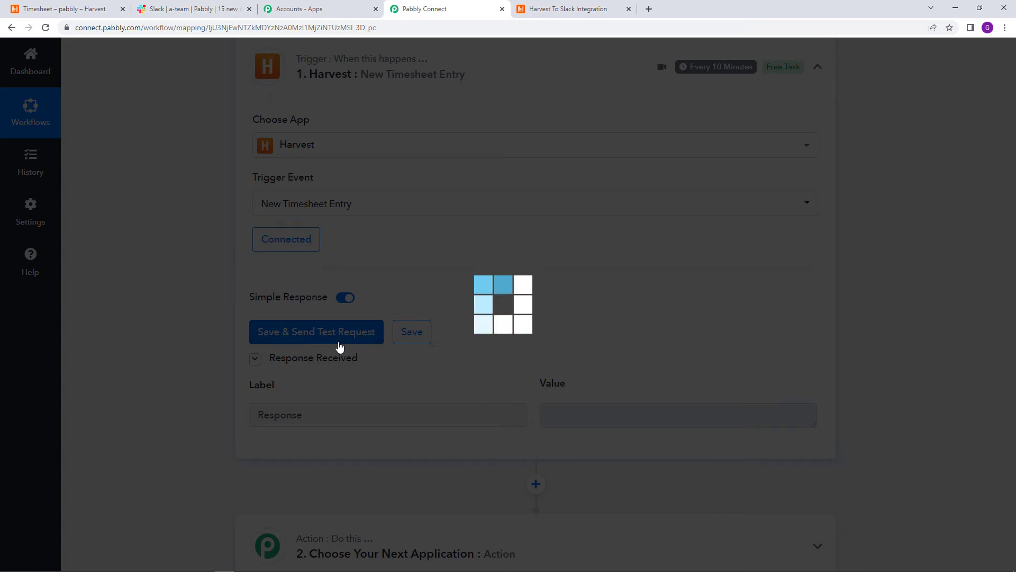
Examine the received Harvest response for the entry's hours, user, client, project and task details
scroll(662, 368, "down", 1)
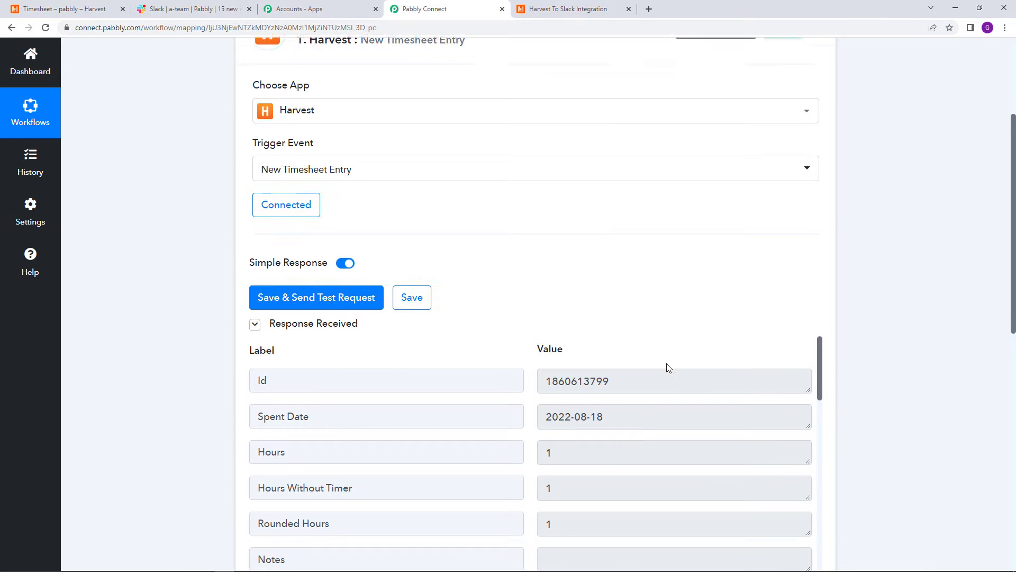
scroll(668, 455, "down", 3)
scroll(834, 426, "down", 2)
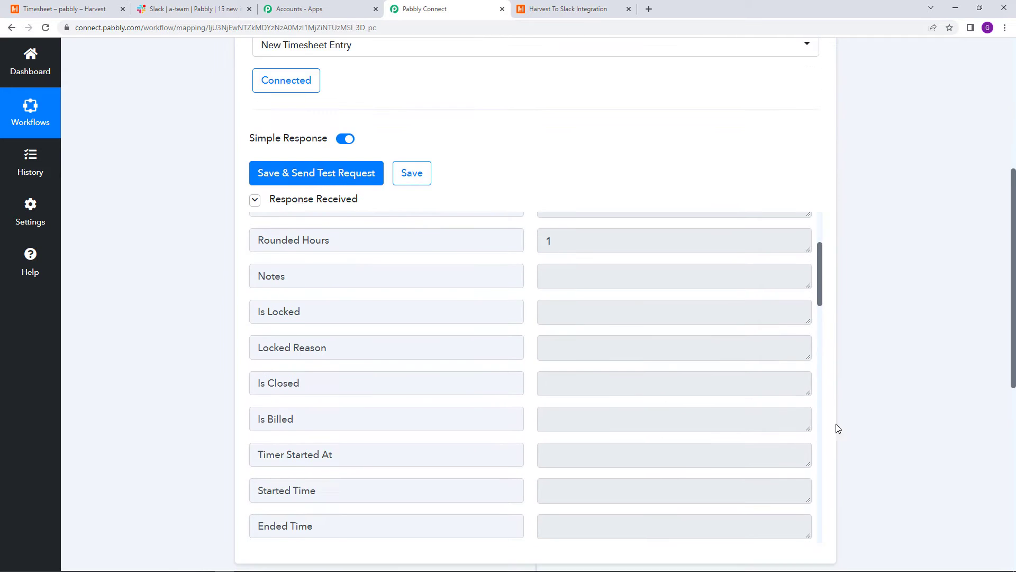
scroll(487, 423, "down", 3)
scroll(487, 423, "down", 5)
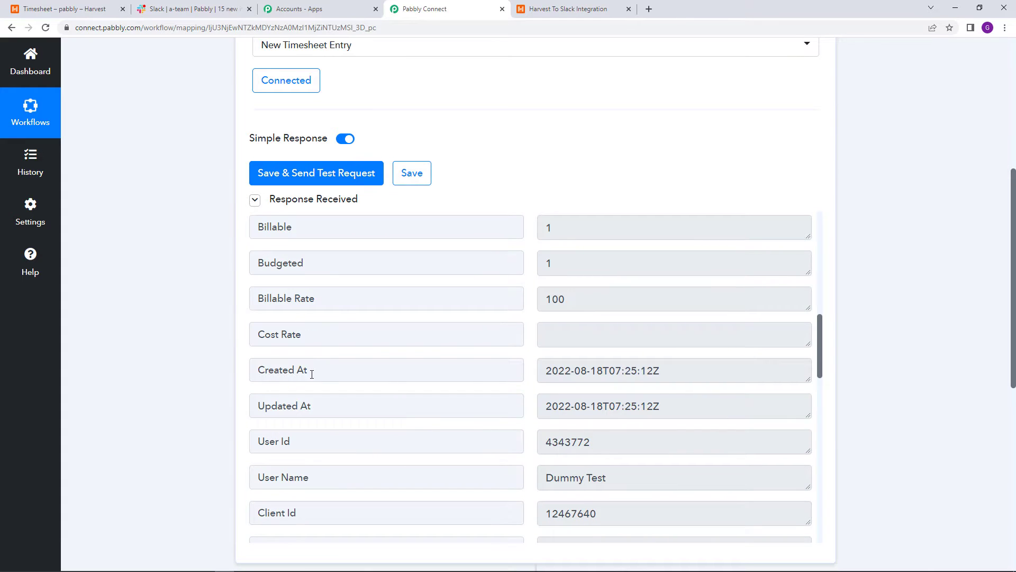
scroll(446, 394, "down", 1)
scroll(466, 365, "down", 2)
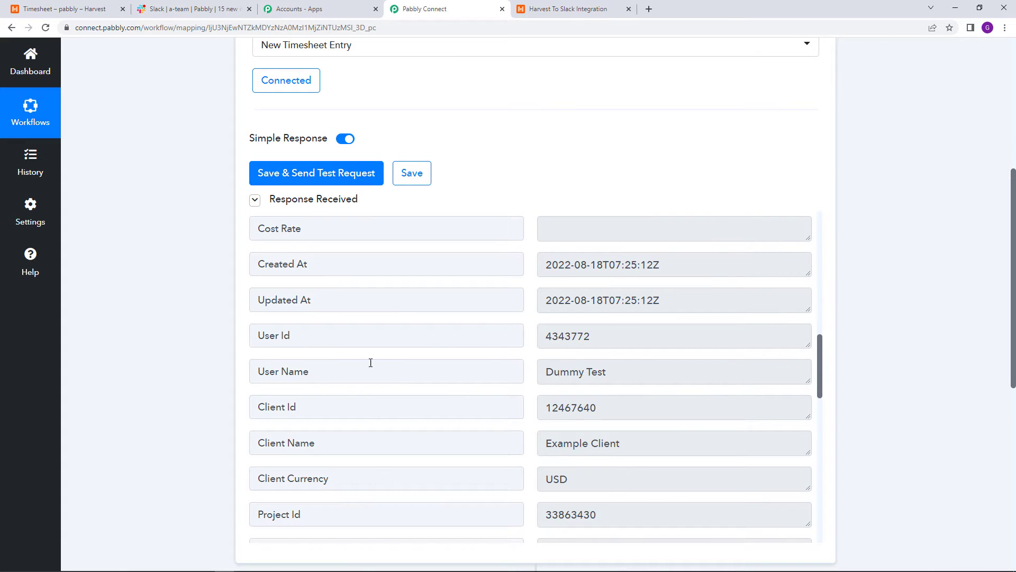
scroll(471, 350, "down", 2)
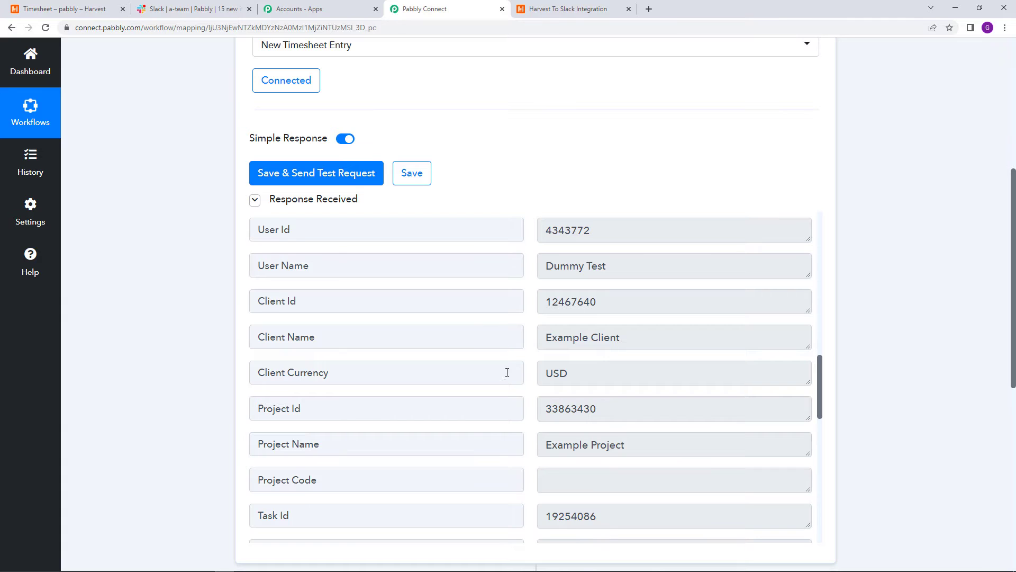
scroll(489, 400, "down", 6)
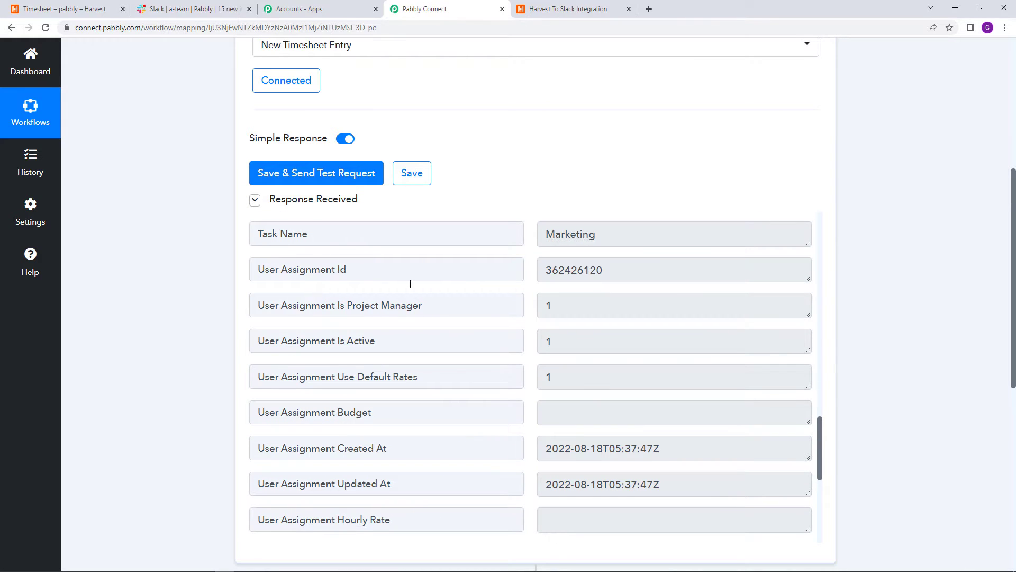
scroll(844, 416, "down", 2)
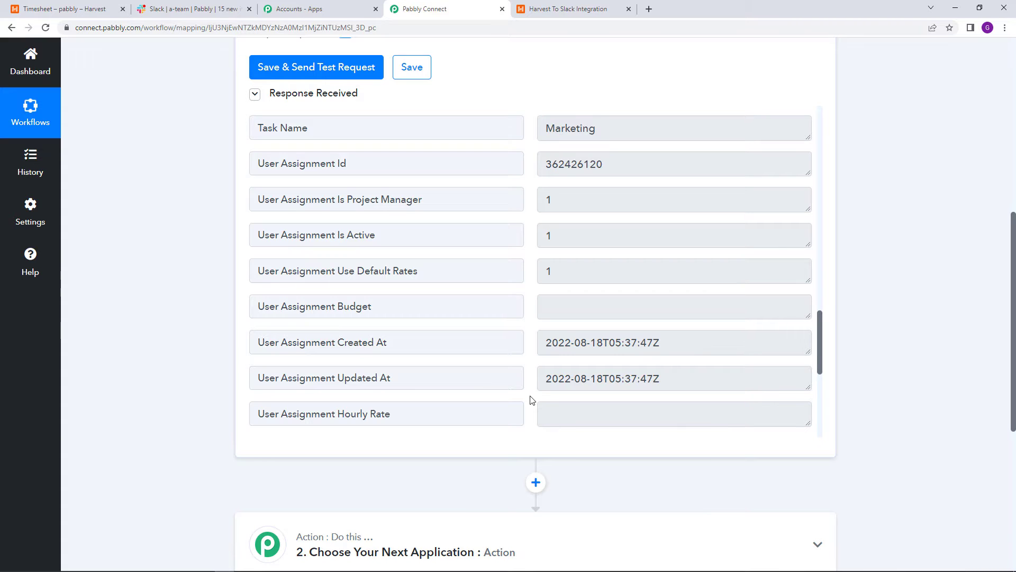
Set the workflow's action step to the Slack app with the Send Channel Message event
scroll(490, 453, "down", 2)
left_click(450, 457)
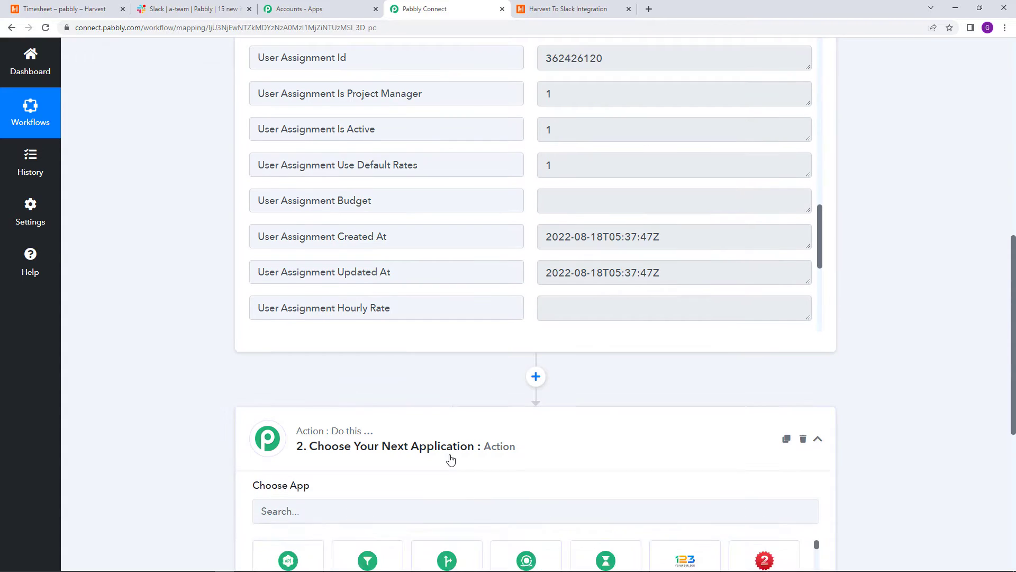
scroll(451, 459, "down", 4)
left_click(413, 359)
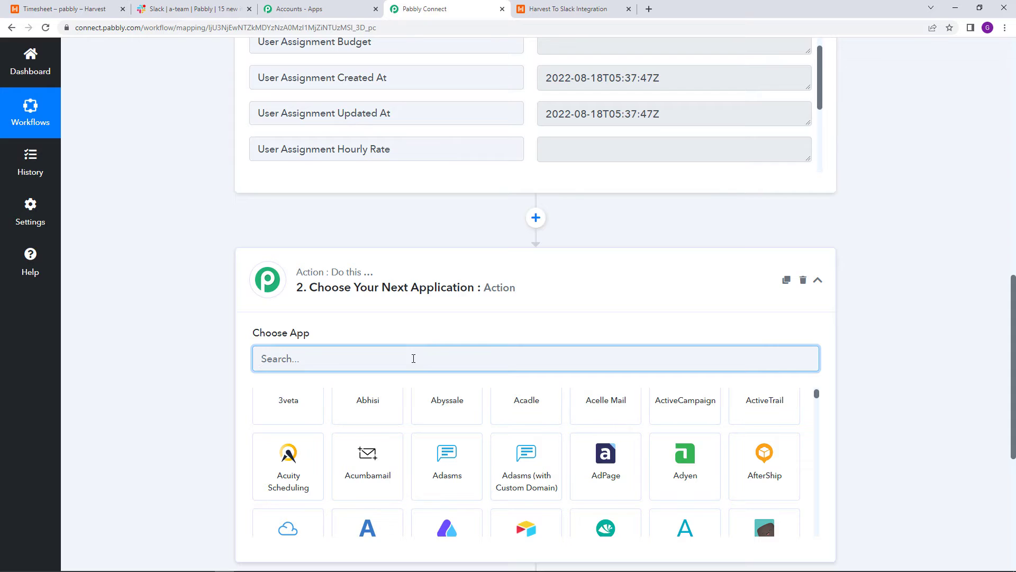
type("slac")
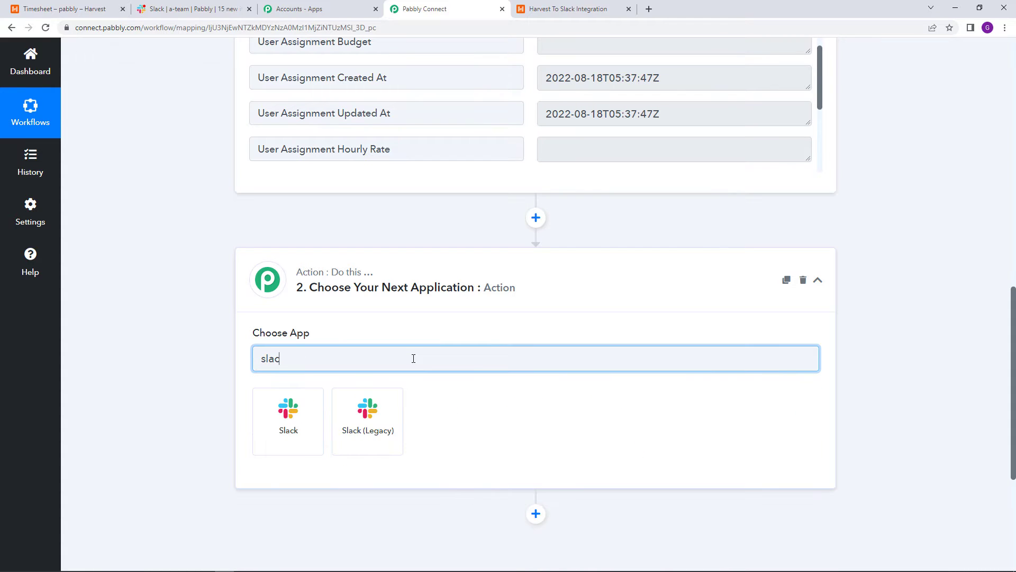
type("k")
left_click(292, 446)
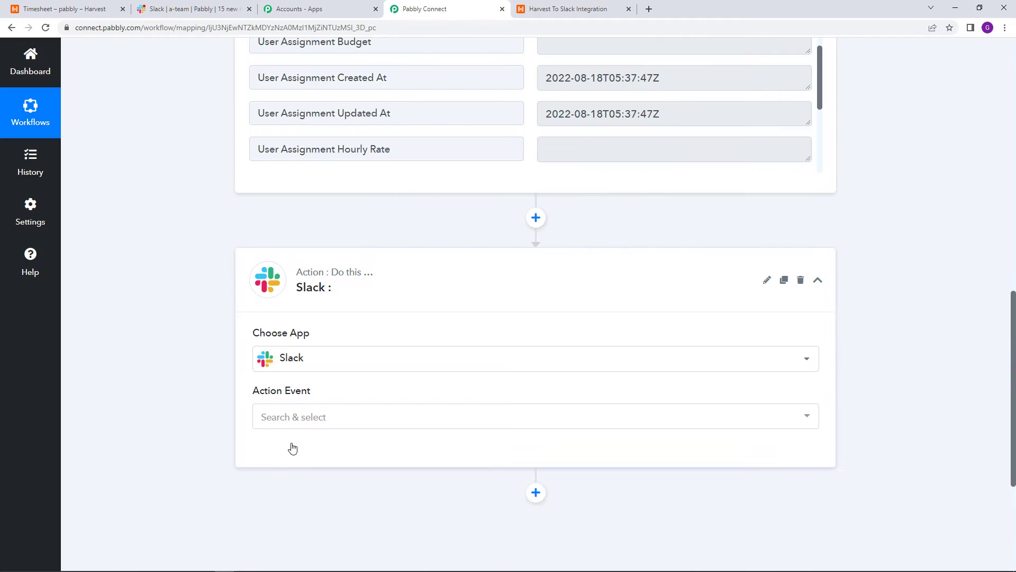
left_click(320, 427)
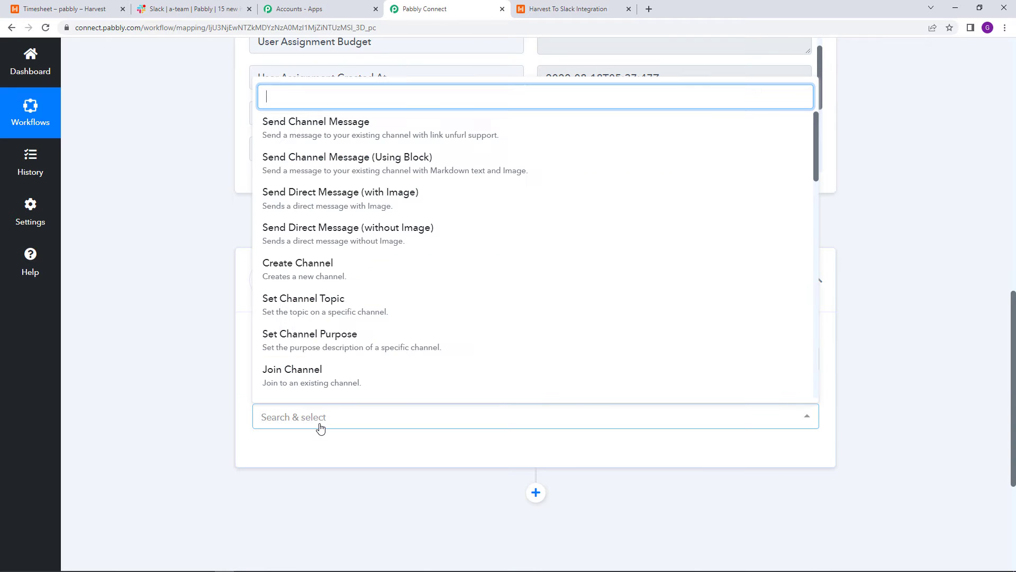
left_click(340, 129)
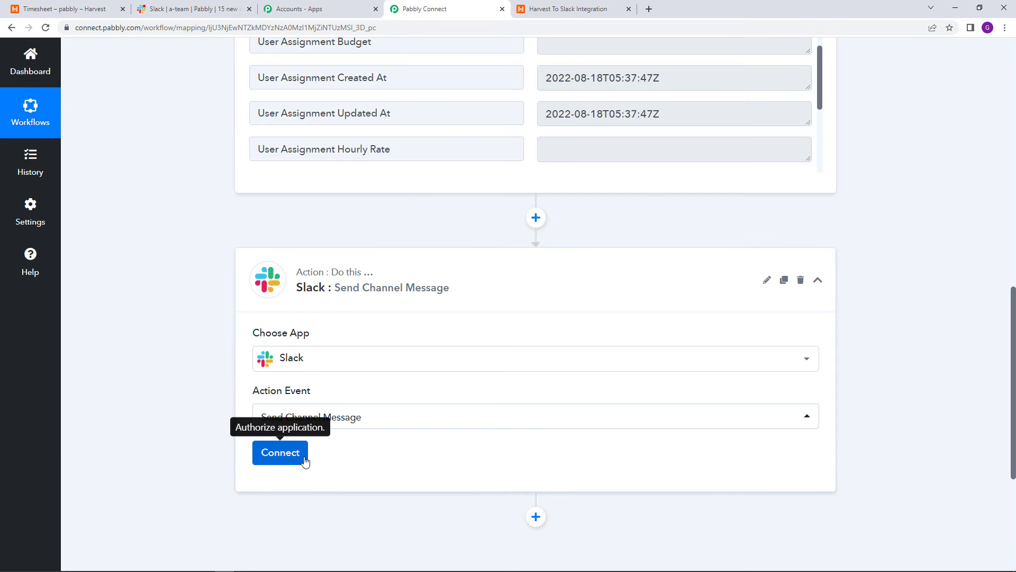
Start connecting Slack to the action step through a new connection
left_click(305, 460)
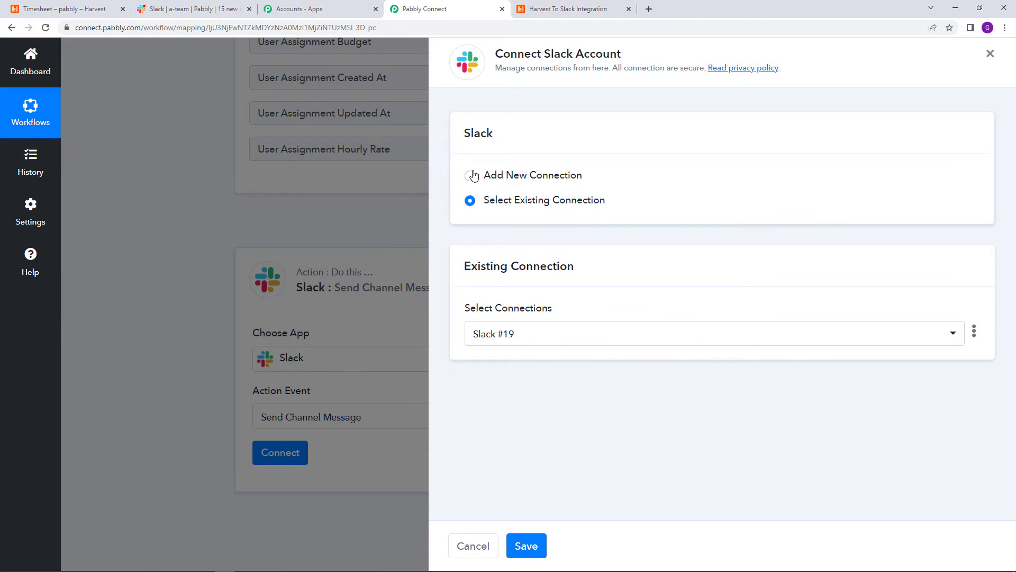
left_click(470, 175)
left_click(535, 317)
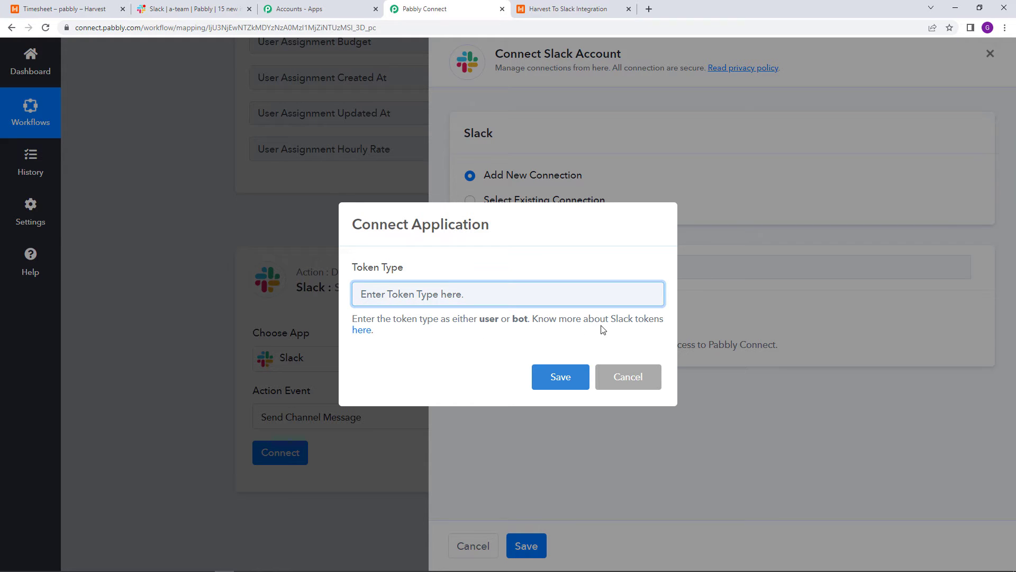
Open the help page on Slack tokens and review the permissions of the user and bot token types
left_click(363, 331)
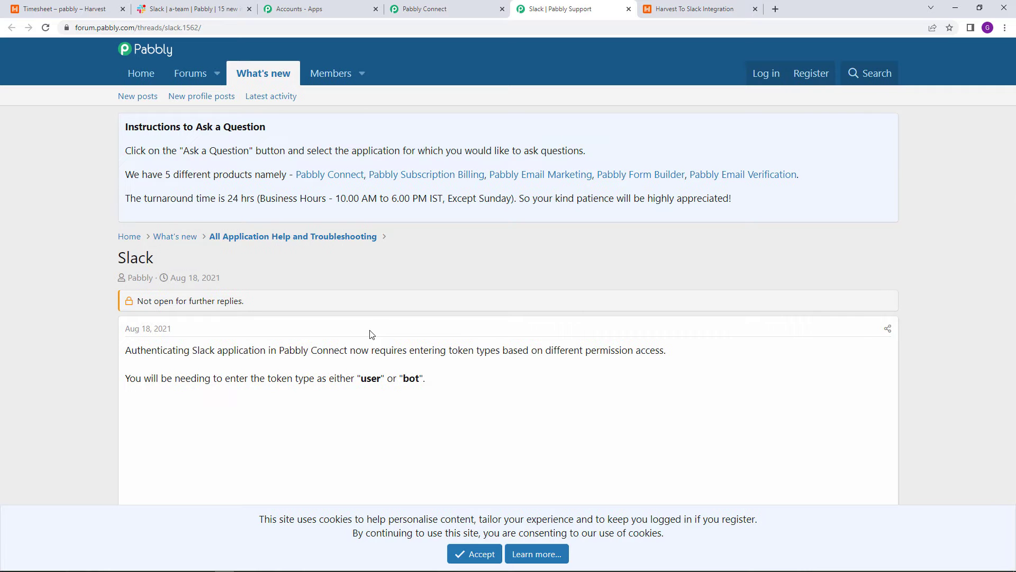
scroll(296, 333, "down", 3)
scroll(317, 286, "down", 5)
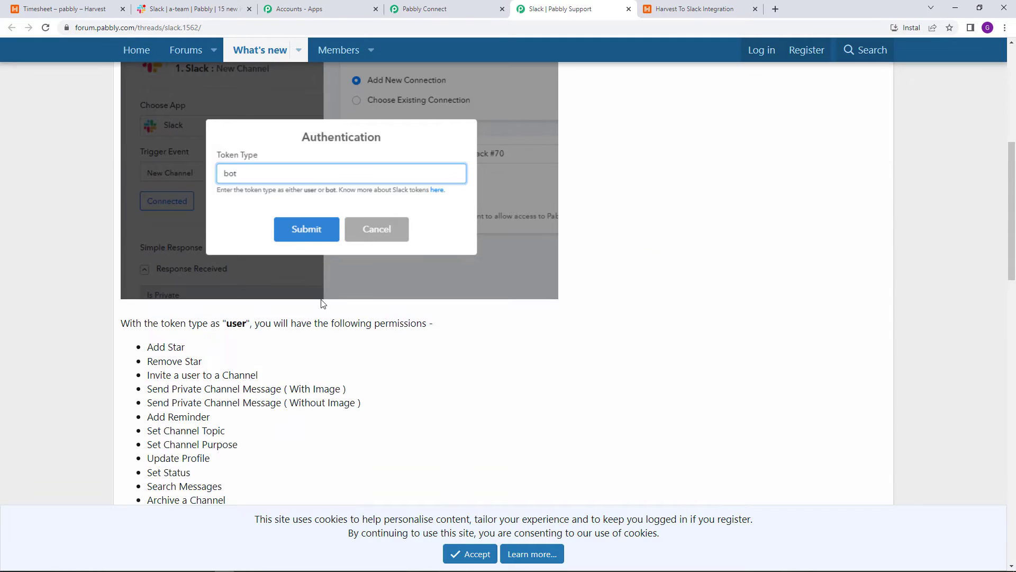
scroll(244, 318, "down", 3)
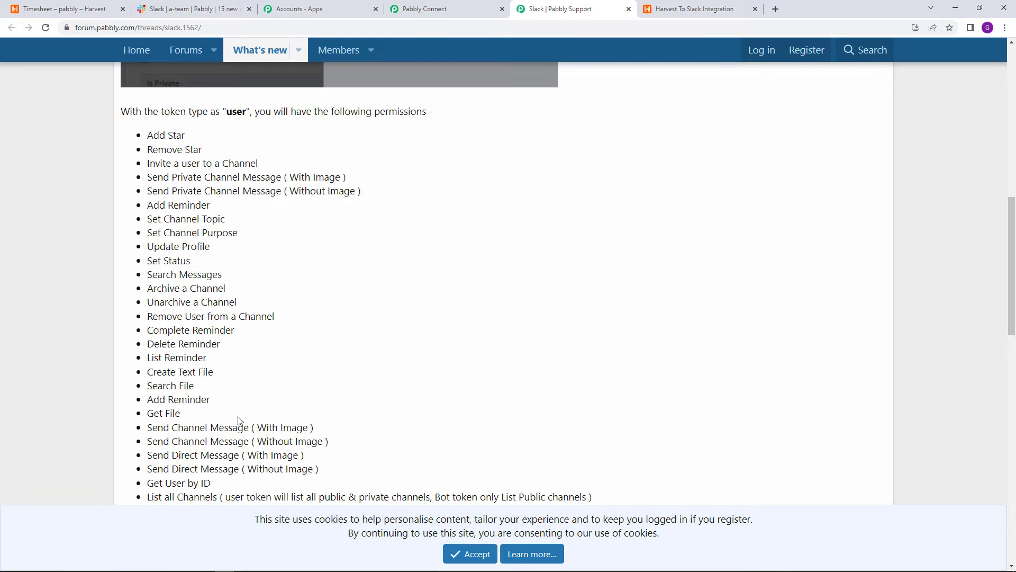
scroll(239, 421, "down", 9)
scroll(222, 394, "up", 1)
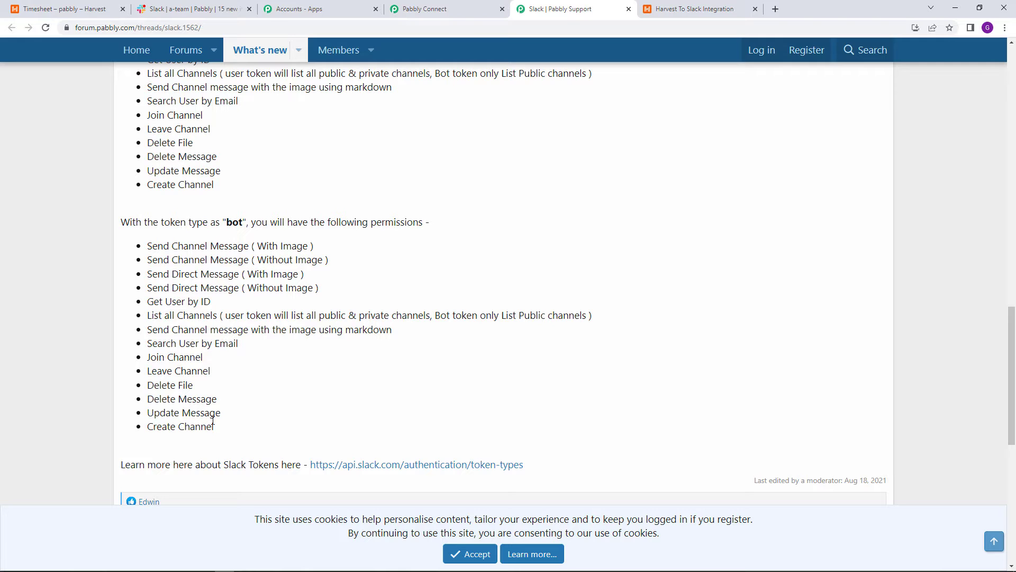
Return to the Slack connection dialog, enter "user" as the Token Type and save it
left_click(442, 8)
left_click(444, 292)
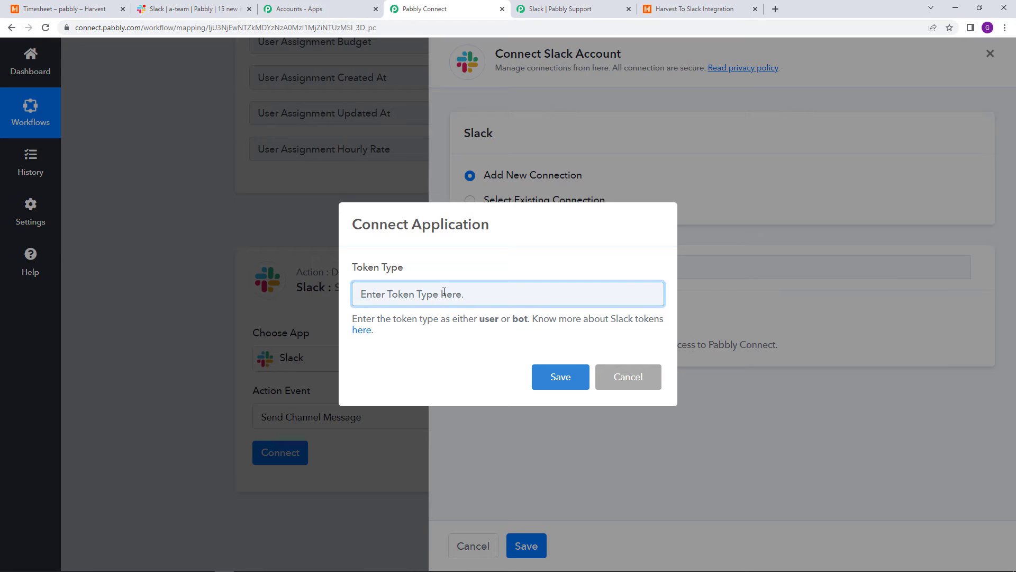
type("user")
left_click(557, 374)
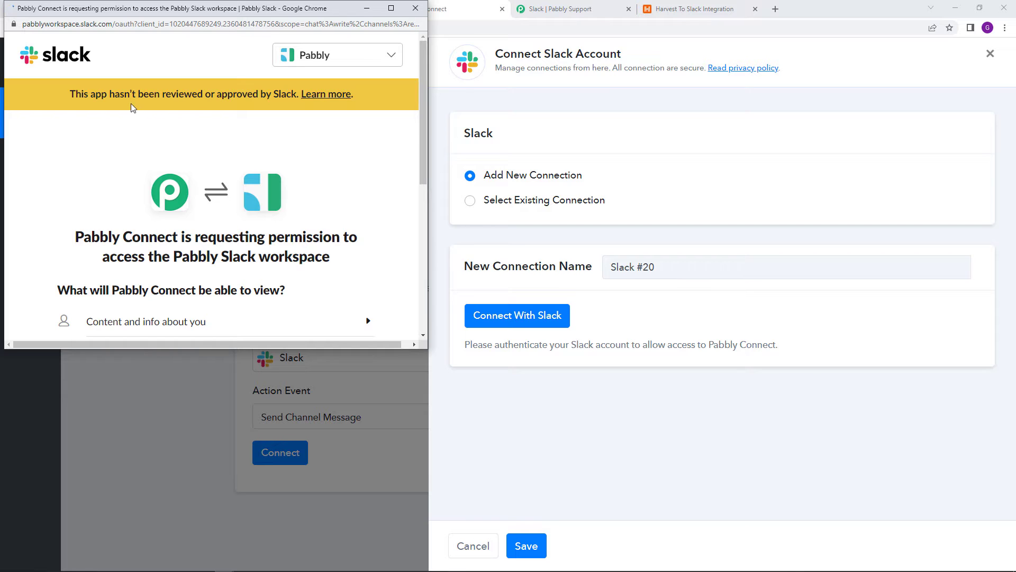
Allow Pabbly Connect to access the Pabbly Slack workspace and acknowledge the authorization
scroll(322, 188, "down", 5)
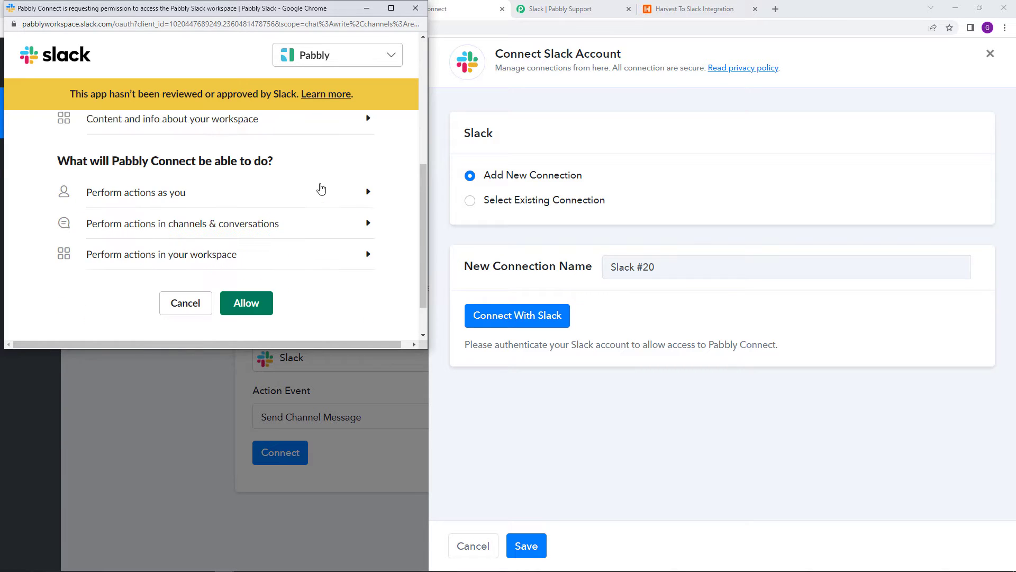
scroll(321, 188, "down", 1)
left_click(267, 254)
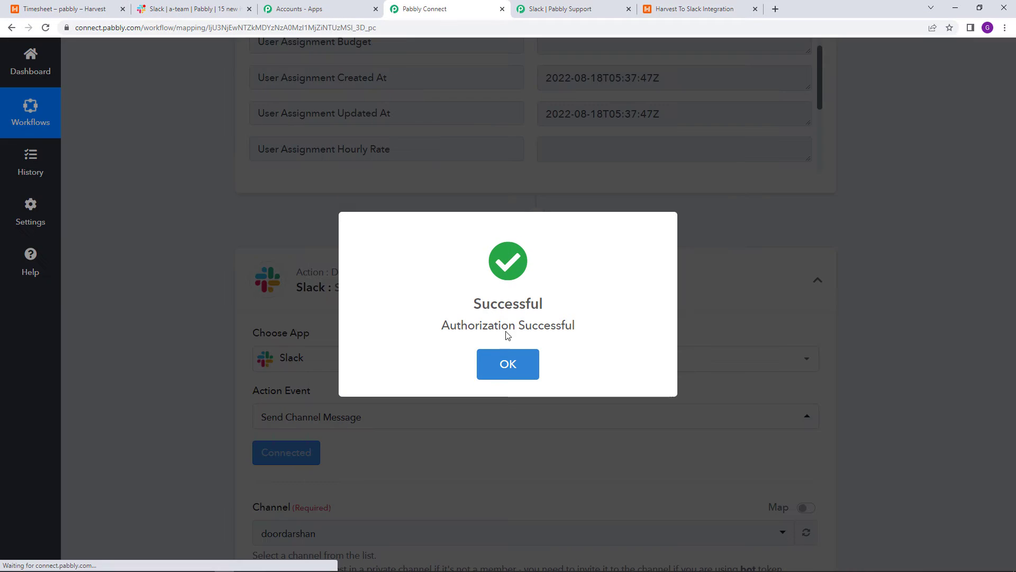
left_click(495, 360)
scroll(483, 358, "down", 3)
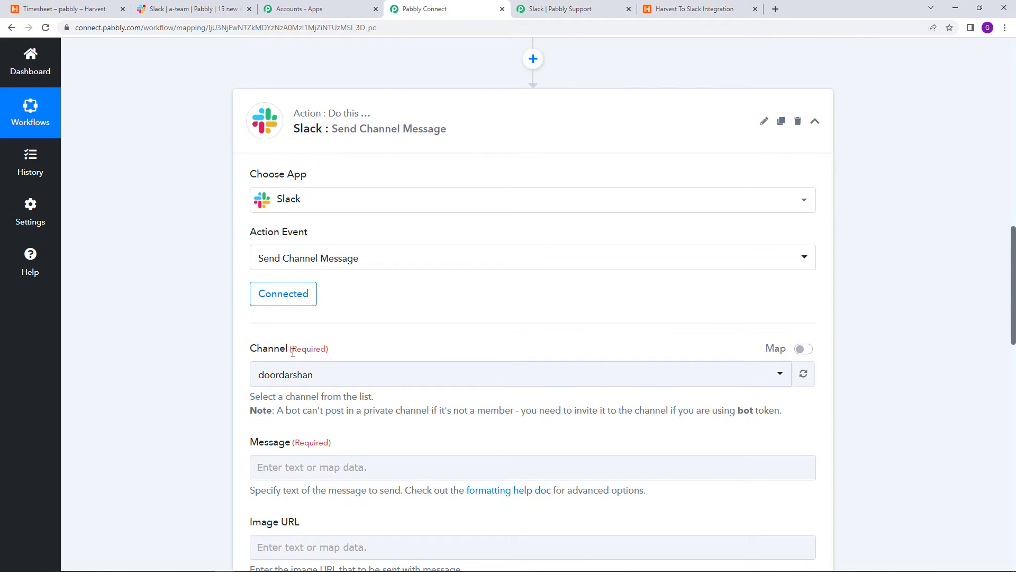
Check the target channel's name in Slack, and select "a-team" as the channel for the message
left_click(310, 375)
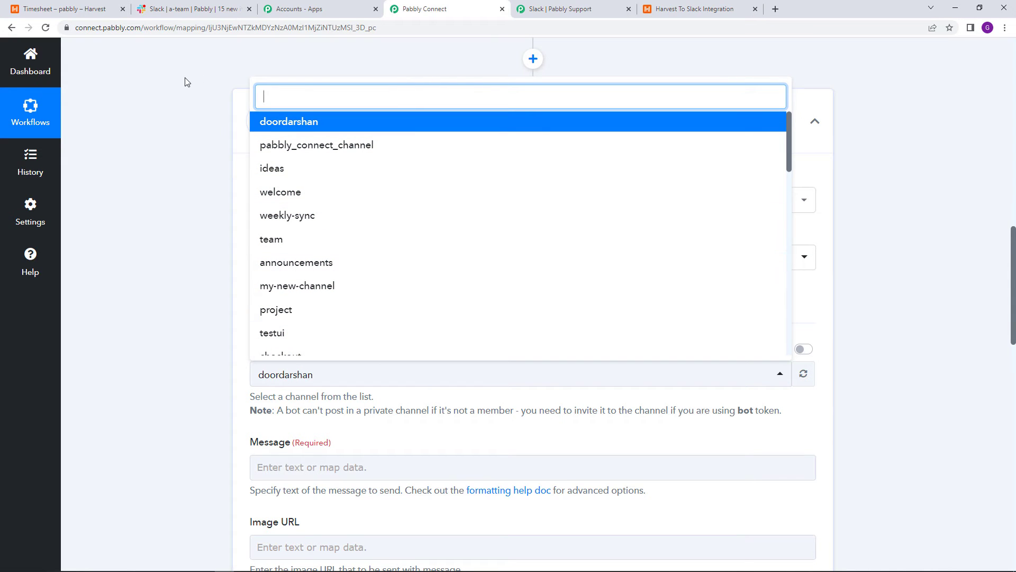
left_click(193, 9)
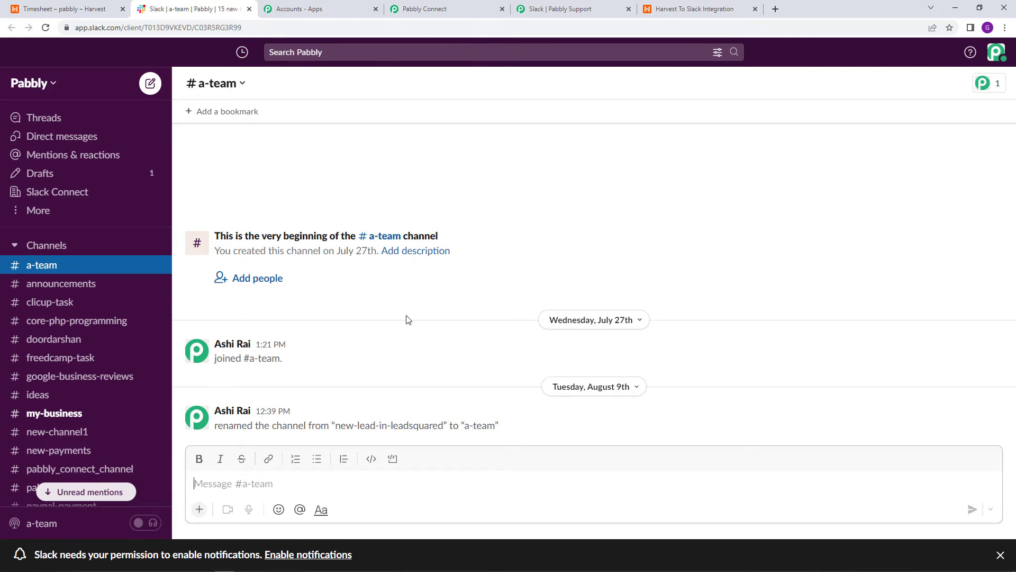
left_click(432, 9)
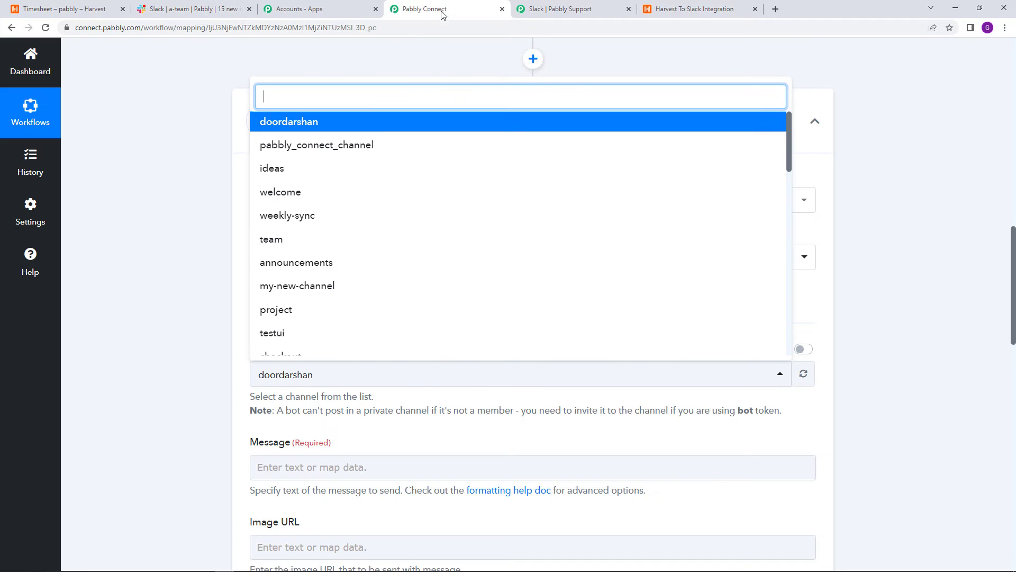
type("team")
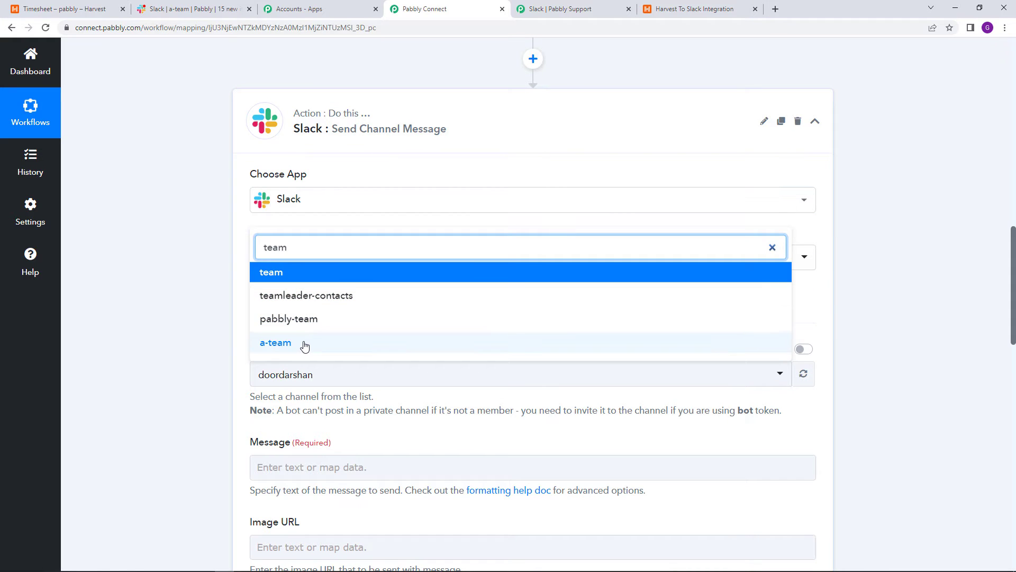
left_click(273, 343)
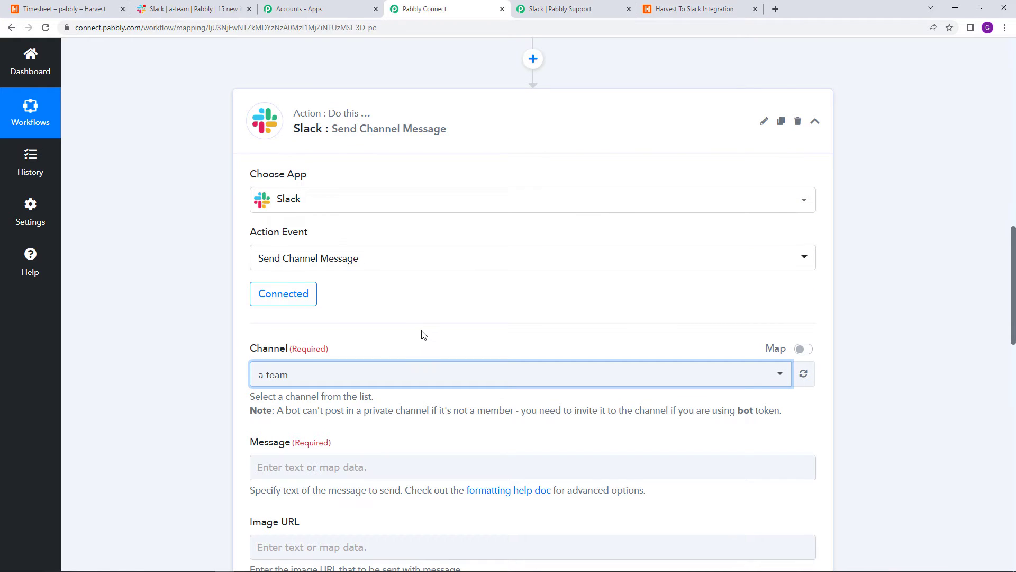
Write the message lines "Hello Team,", "We got a new entry in our timesheet for" and "The details pf Timesheet entry are as follows:"
left_click(346, 471)
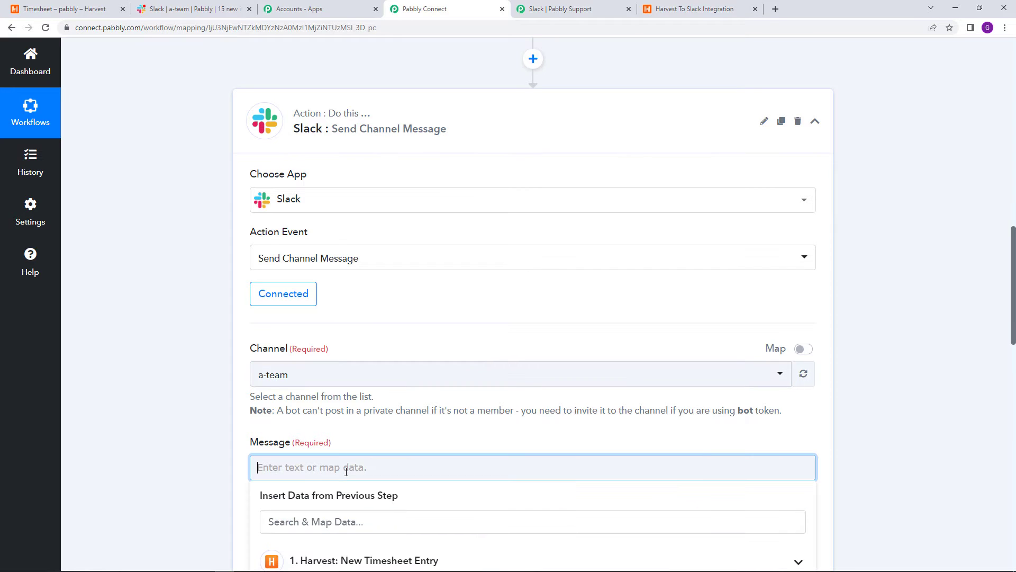
type("Hello Team,")
key("Return")
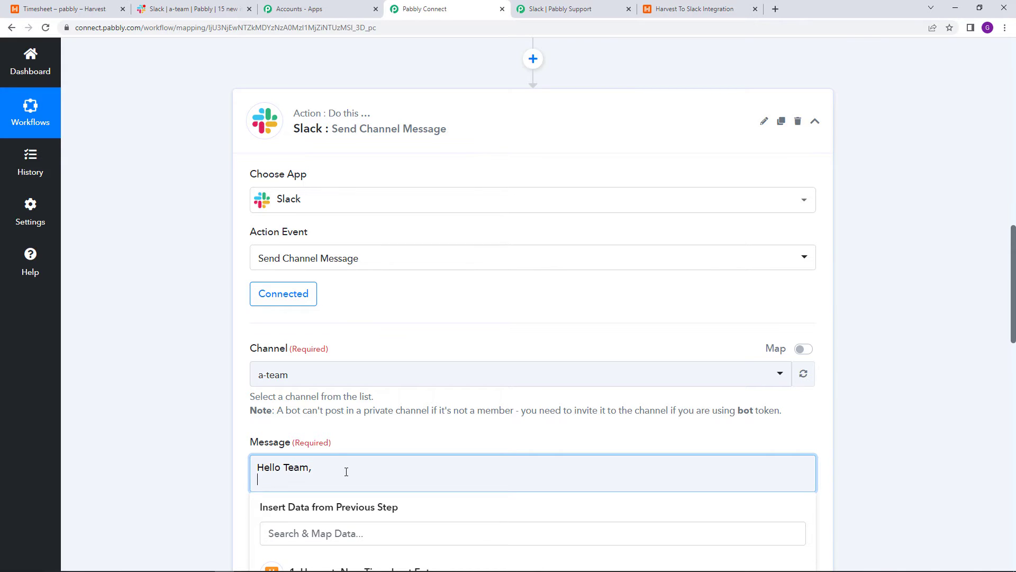
type("We got a new entry in our timesheet")
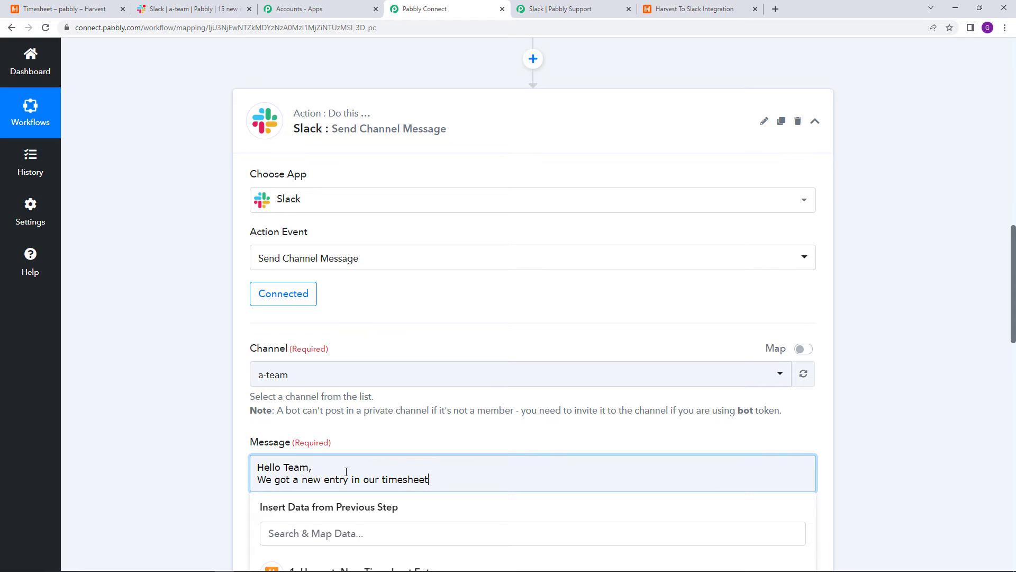
type(" for")
key("Return")
type("T")
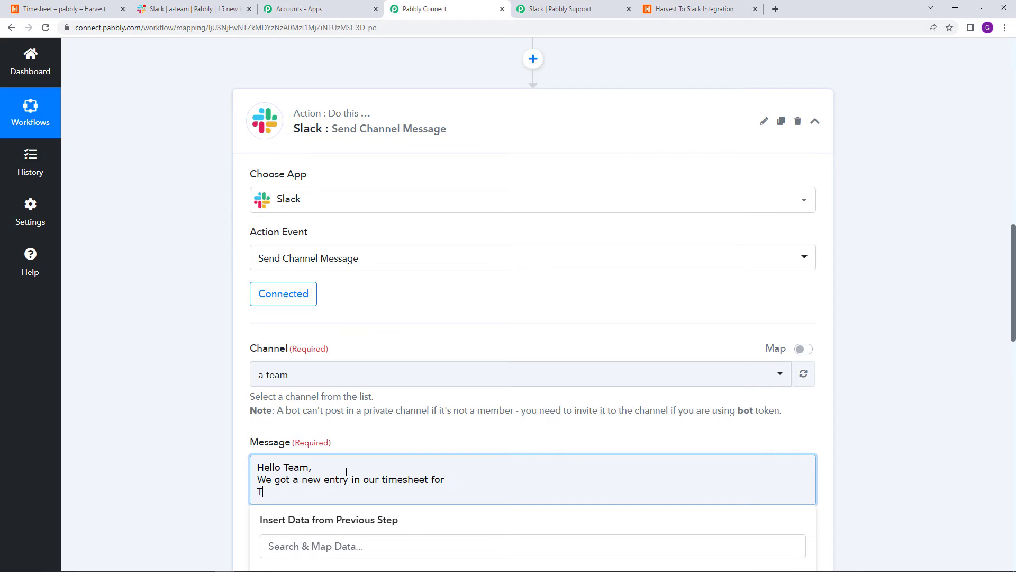
type("he details pf Timesheet entry")
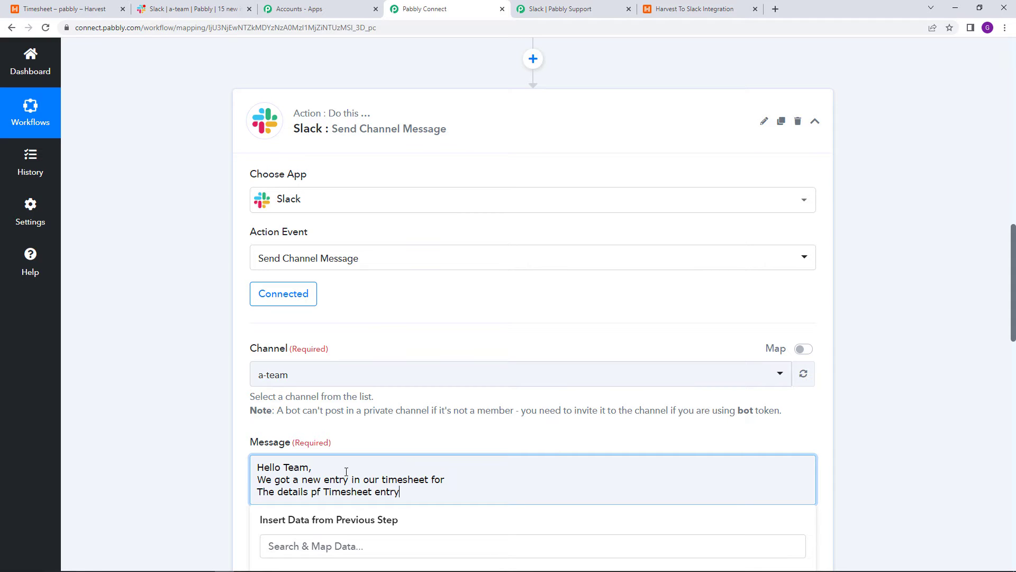
type(" are as follows:")
key("Return")
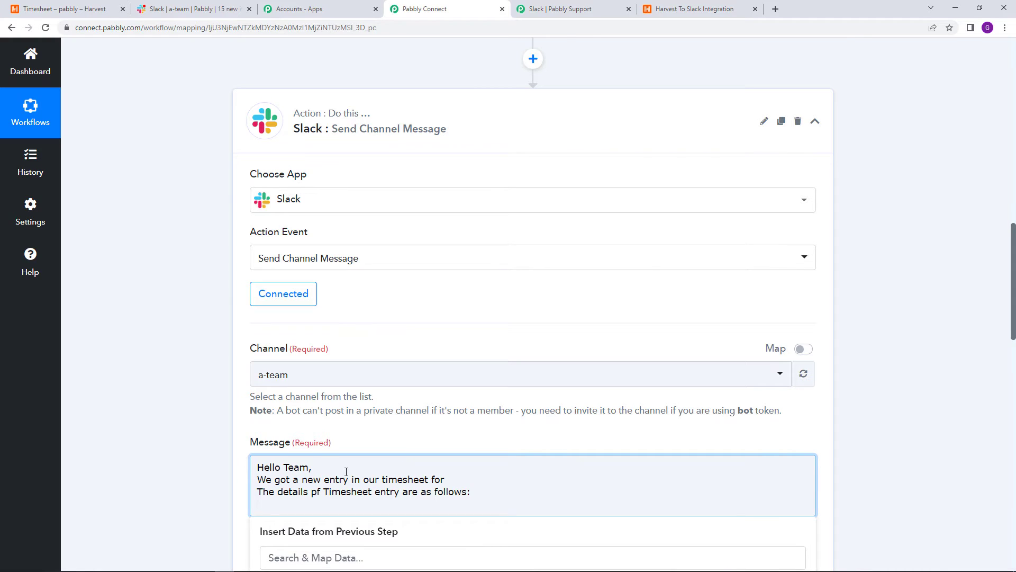
Add the label lines "Date of work:", "Time Spent:", "Clients Name:" and "Notes:" to the message, followed by a blank line
type("Date of work:")
key("Return")
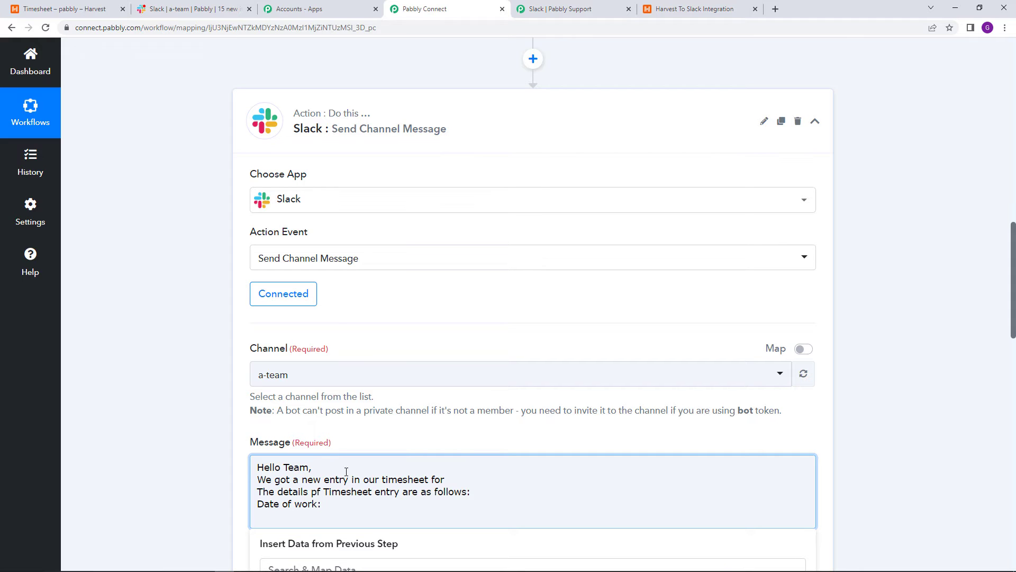
type("Time Spentt")
key("BackSpace")
type(":")
key("Return")
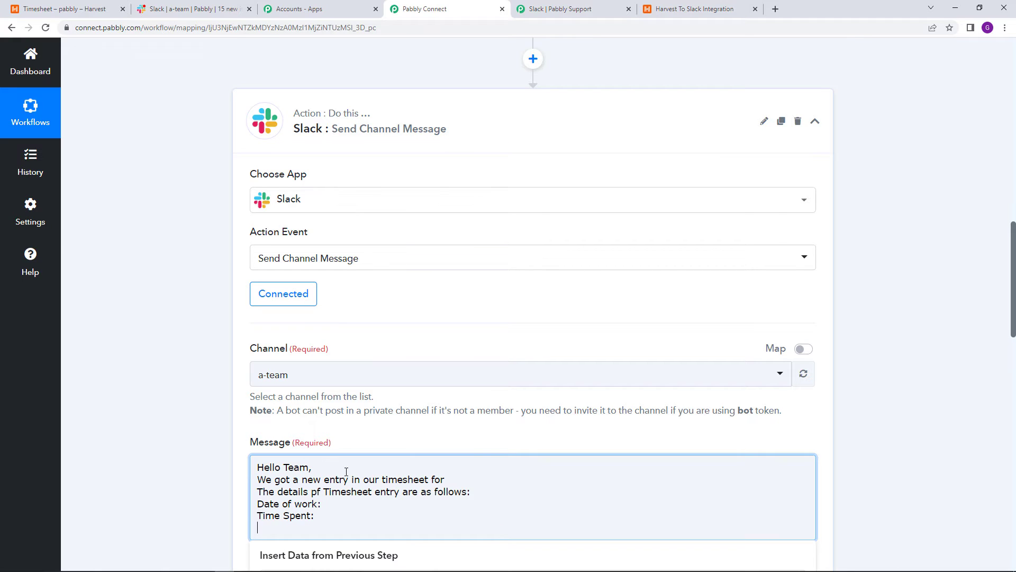
type("Clients Name:")
key("Return")
type("N")
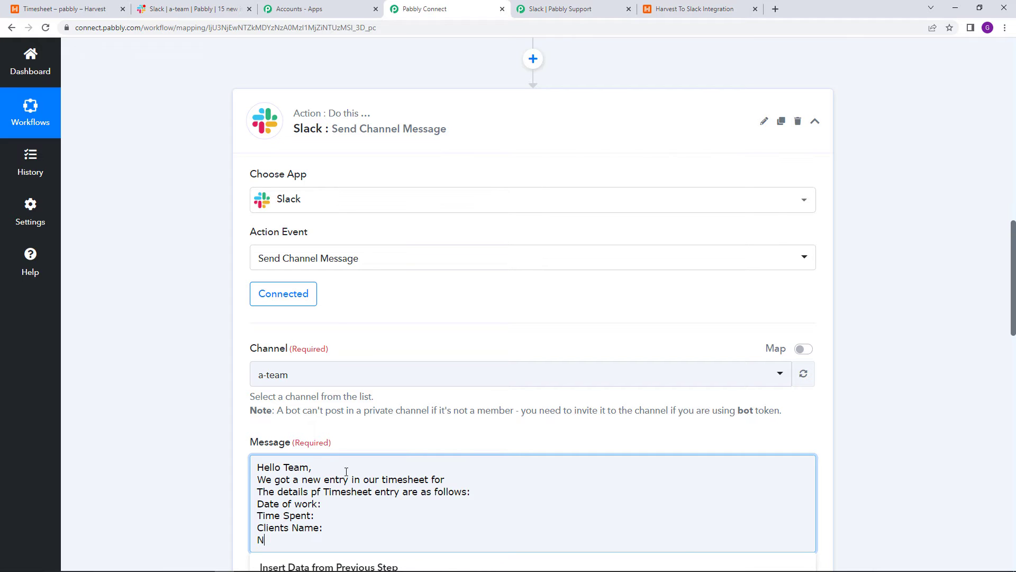
type("otes:")
key("Return")
key("Return")
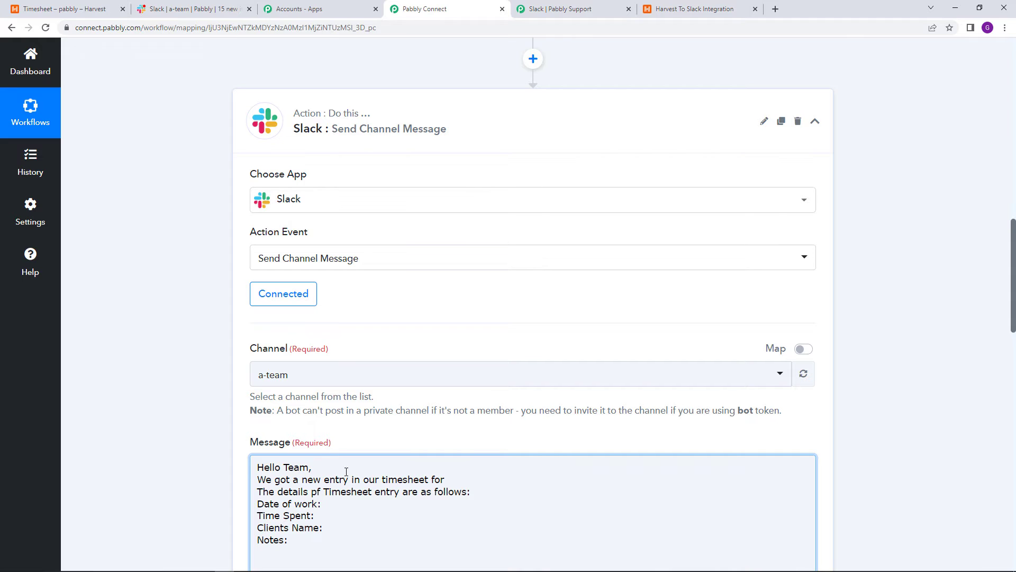
End the message with the line "Keep up the good work."
type("Keep up the goof")
key("BackSpace")
type("d work.")
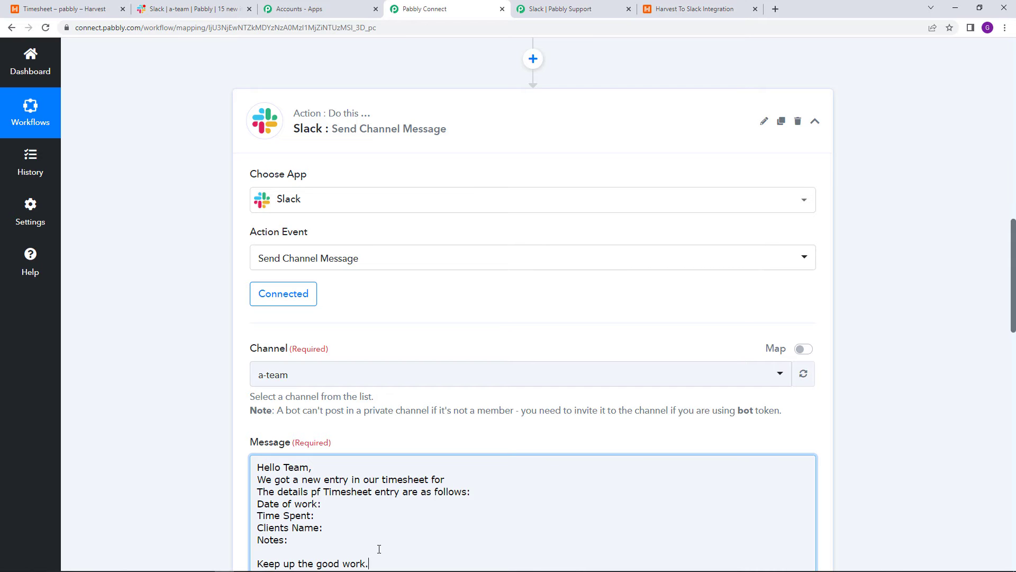
Map the Project Name field from the Harvest timesheet entry after "We got a new entry in our timesheet for"
scroll(379, 549, "down", 10)
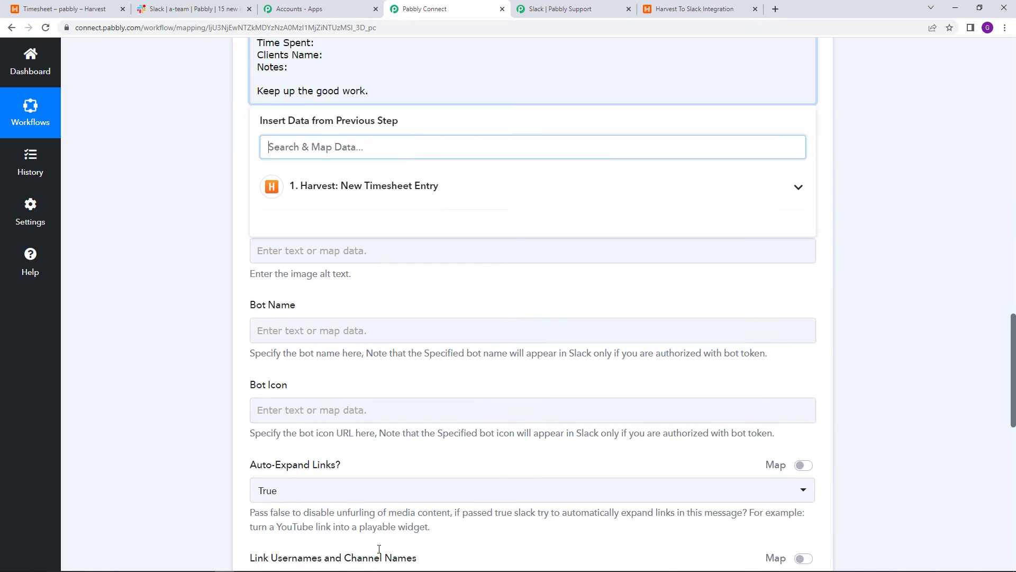
scroll(364, 301, "up", 4)
scroll(350, 265, "up", 1)
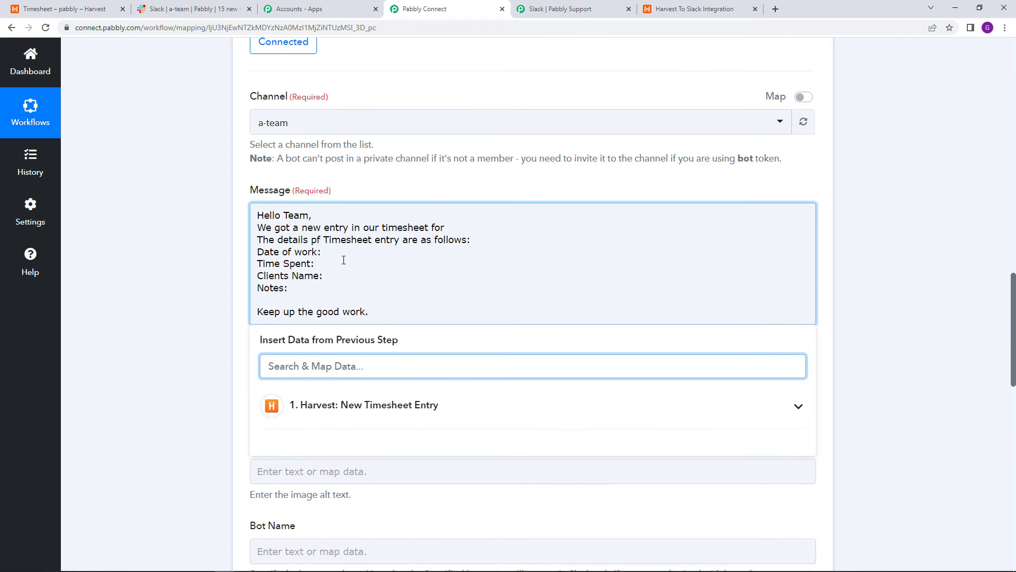
left_click(463, 227)
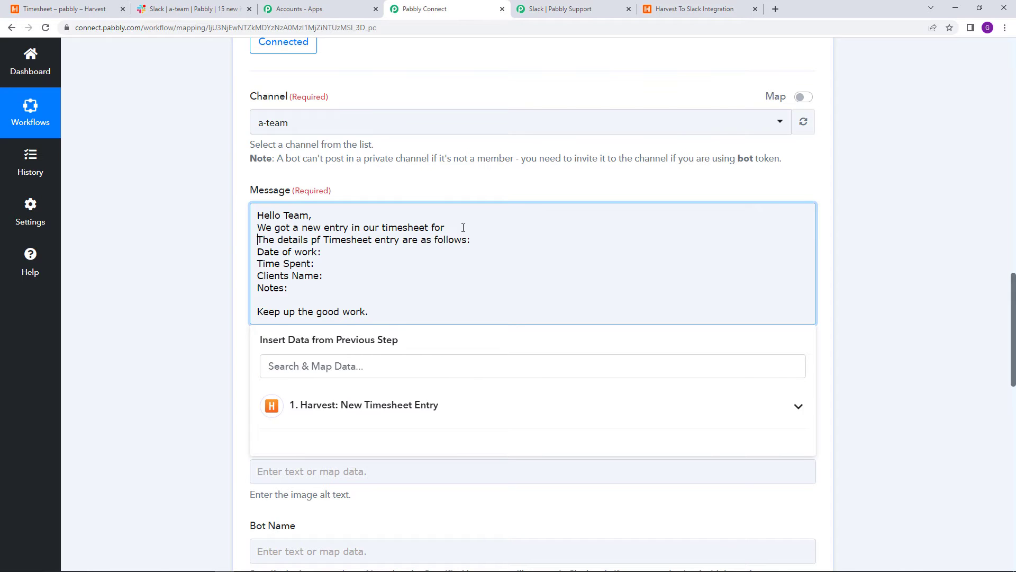
key("Up")
key("Right")
key("Right")
left_click(388, 412)
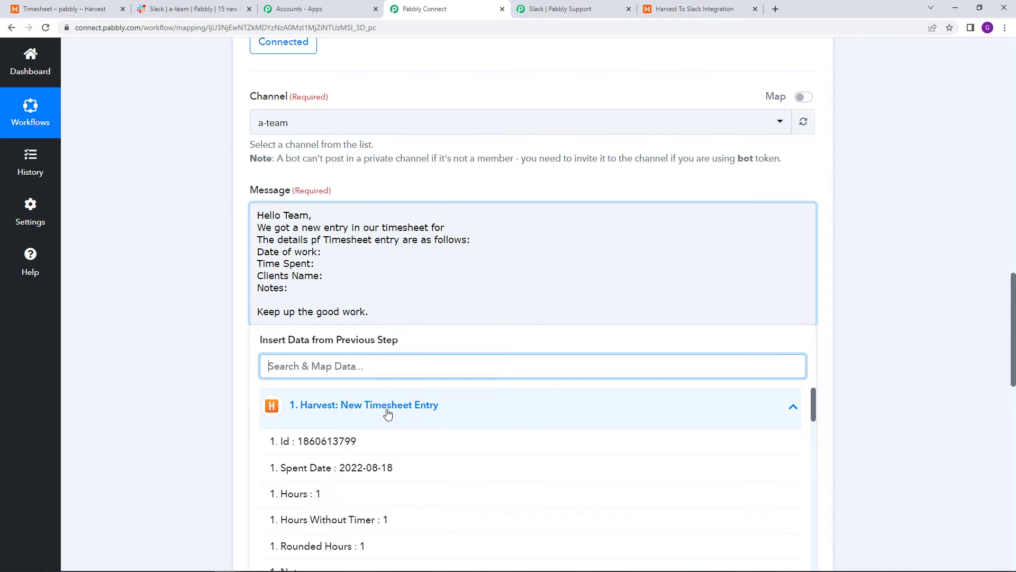
scroll(425, 486, "down", 1)
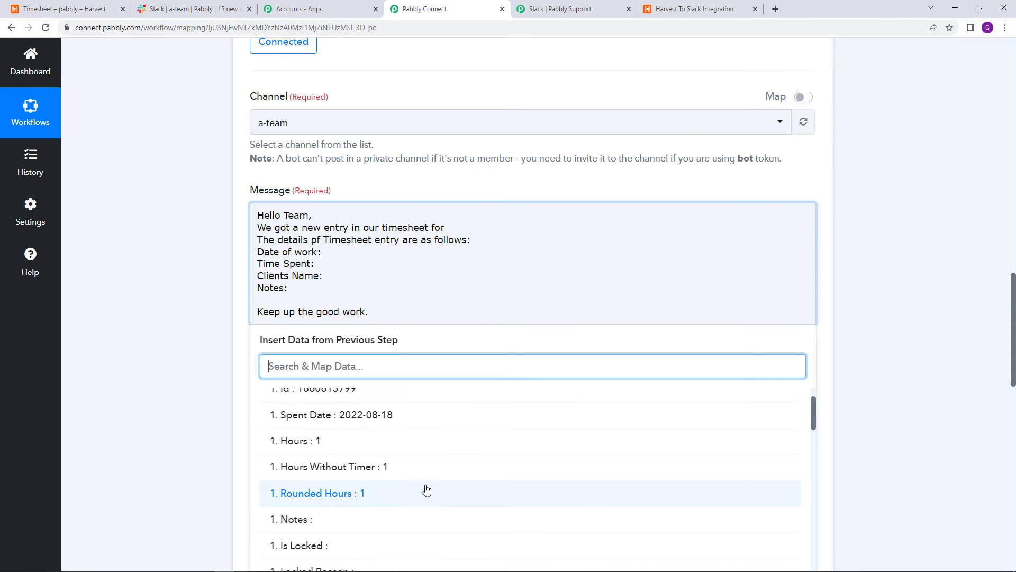
scroll(426, 490, "down", 3)
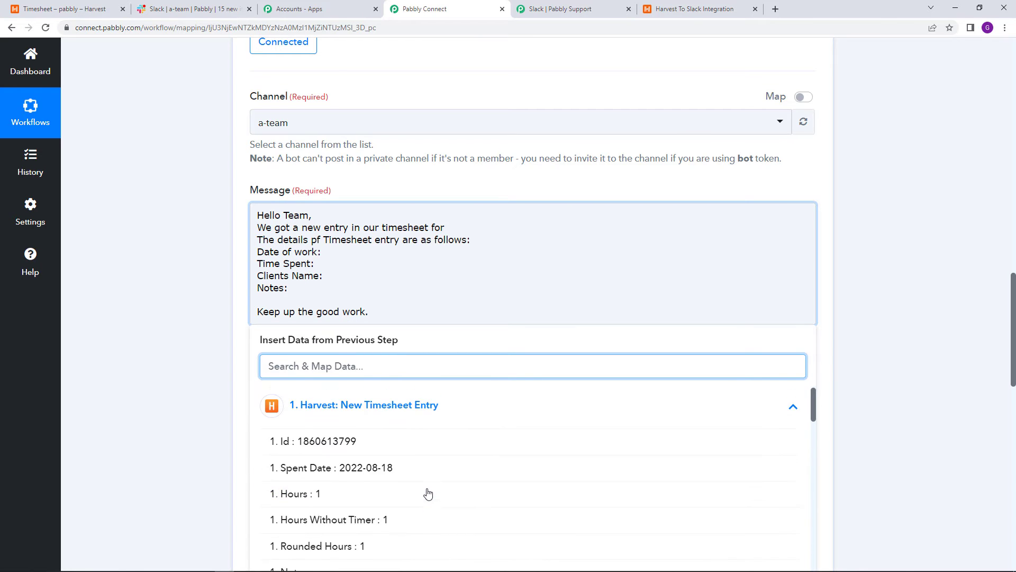
scroll(428, 494, "down", 6)
scroll(428, 494, "down", 4)
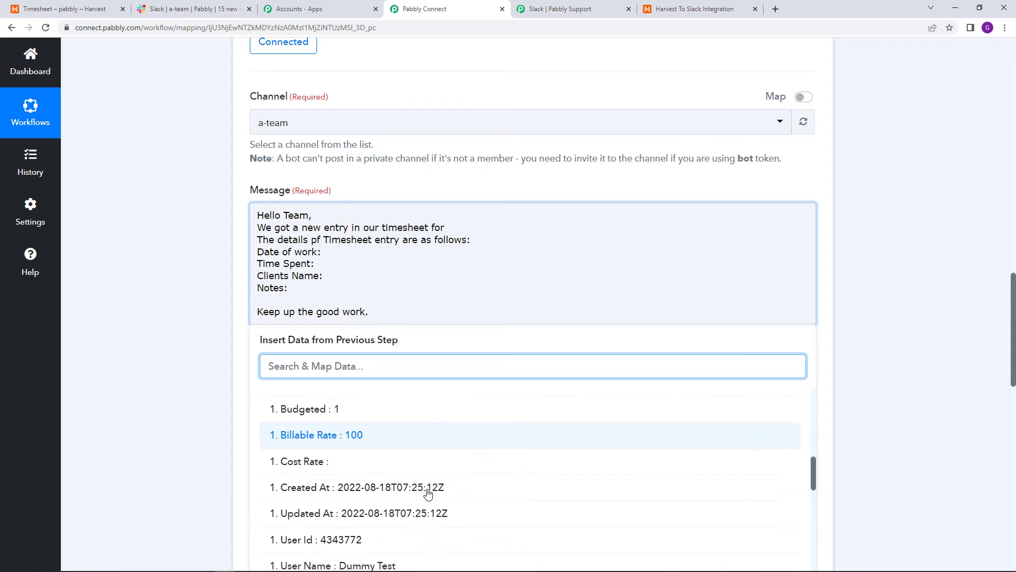
scroll(428, 495, "down", 2)
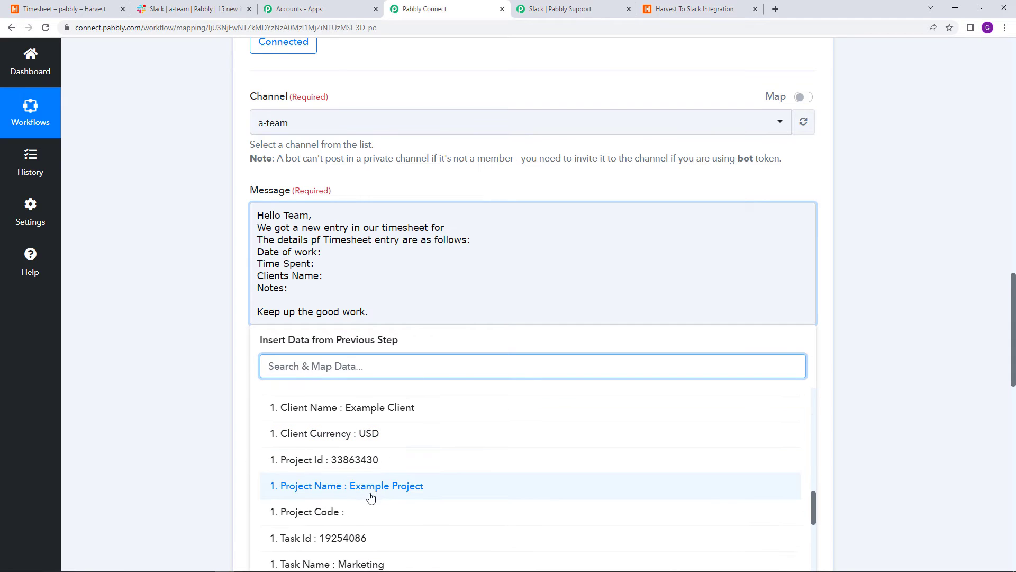
left_click(365, 496)
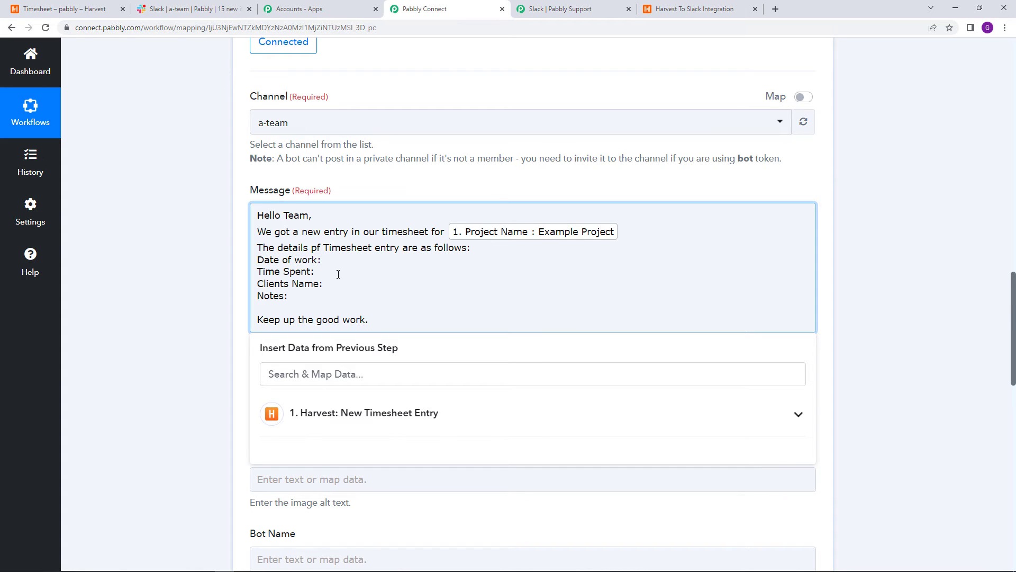
Correct "pf" to "of" in the message and map the Harvest Spent Date field after "Date of work:"
double_click(315, 249)
type("of")
left_click(378, 424)
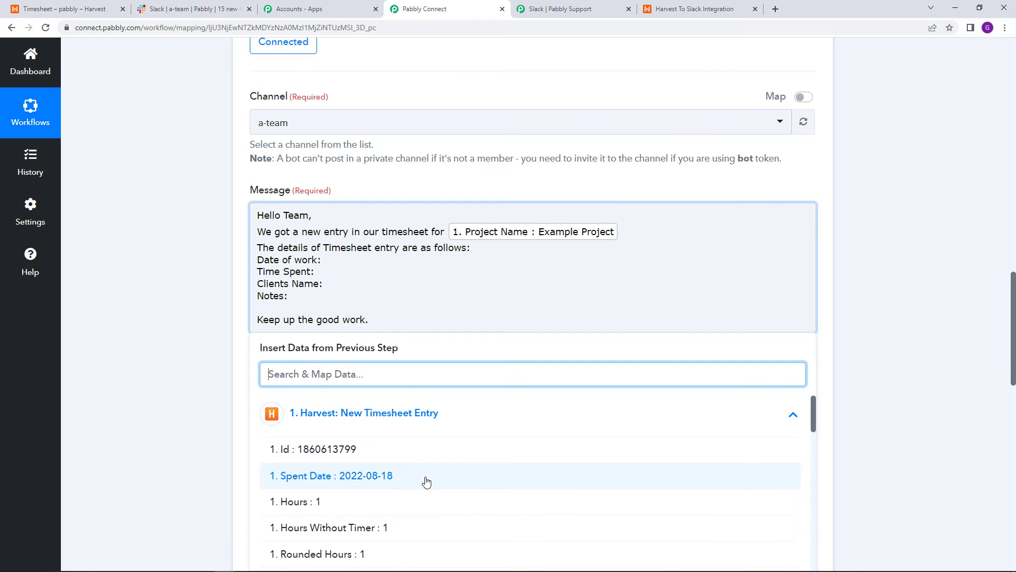
scroll(422, 479, "down", 3)
scroll(422, 455, "up", 2)
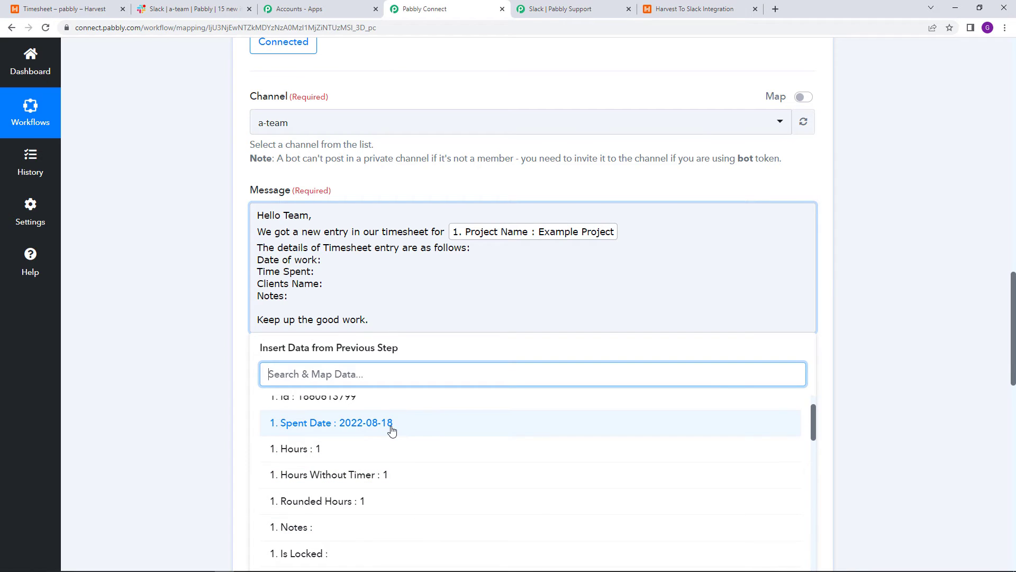
left_click(392, 423)
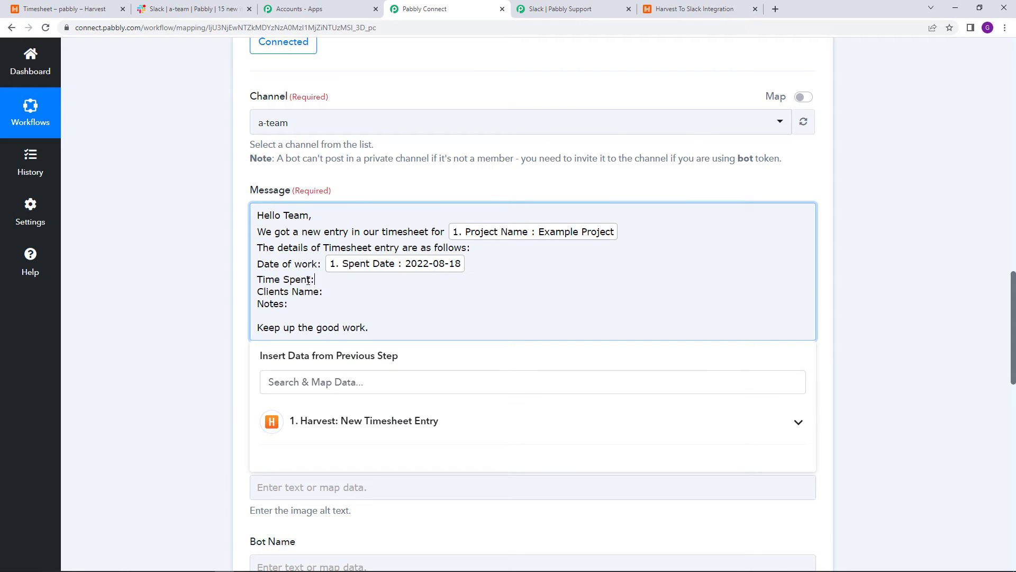
Map the Harvest Hours field after "Time Spent:" and the Client Name field after "Clients Name:" in the message
left_click(367, 422)
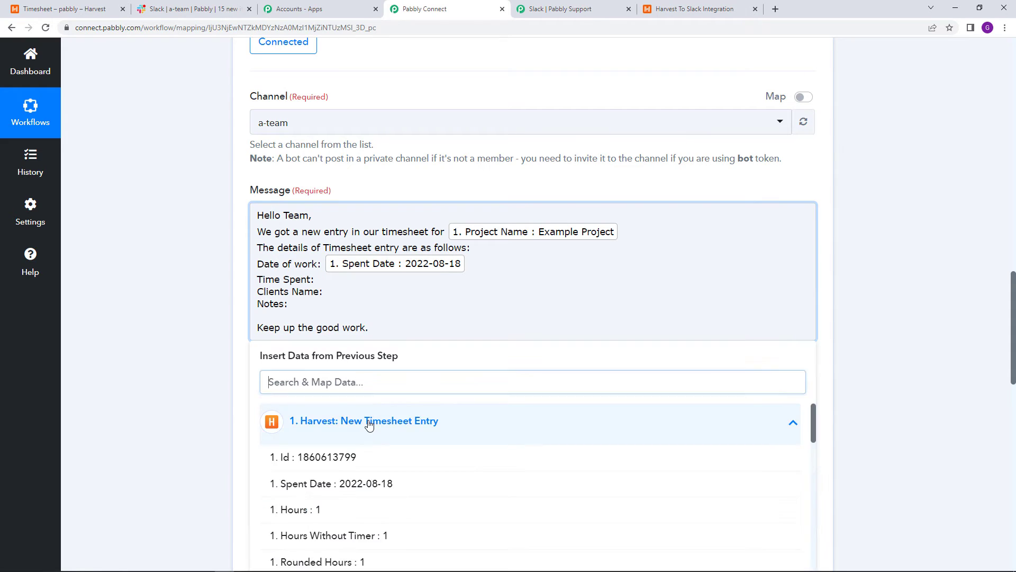
left_click(413, 509)
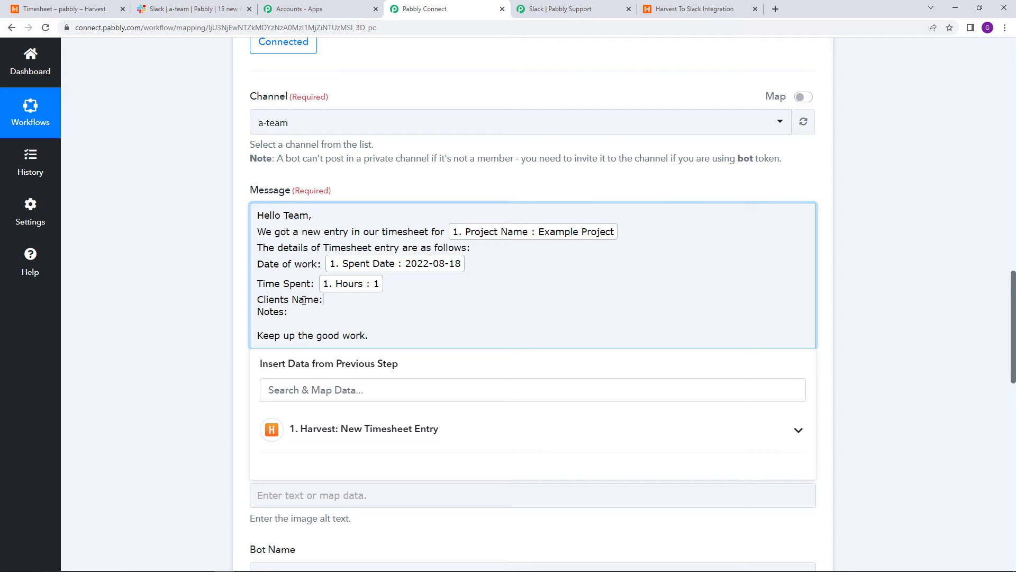
left_click(415, 428)
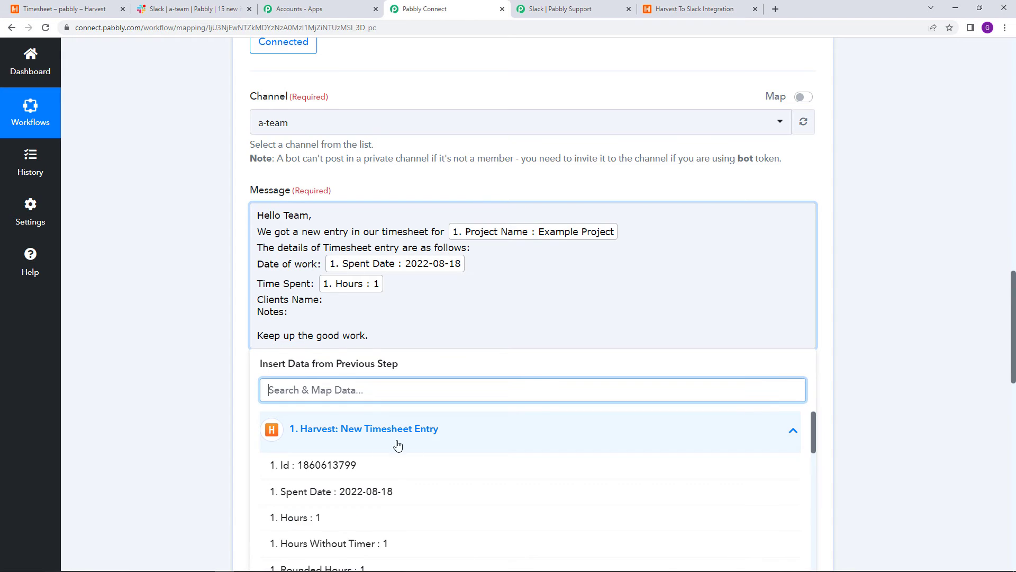
scroll(422, 494, "down", 1)
scroll(424, 496, "down", 2)
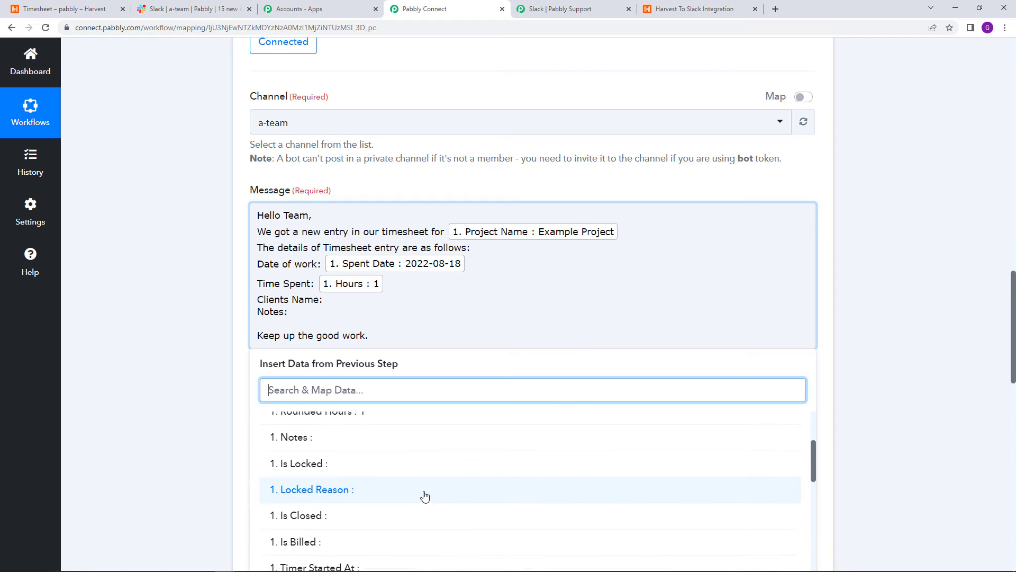
scroll(424, 496, "down", 6)
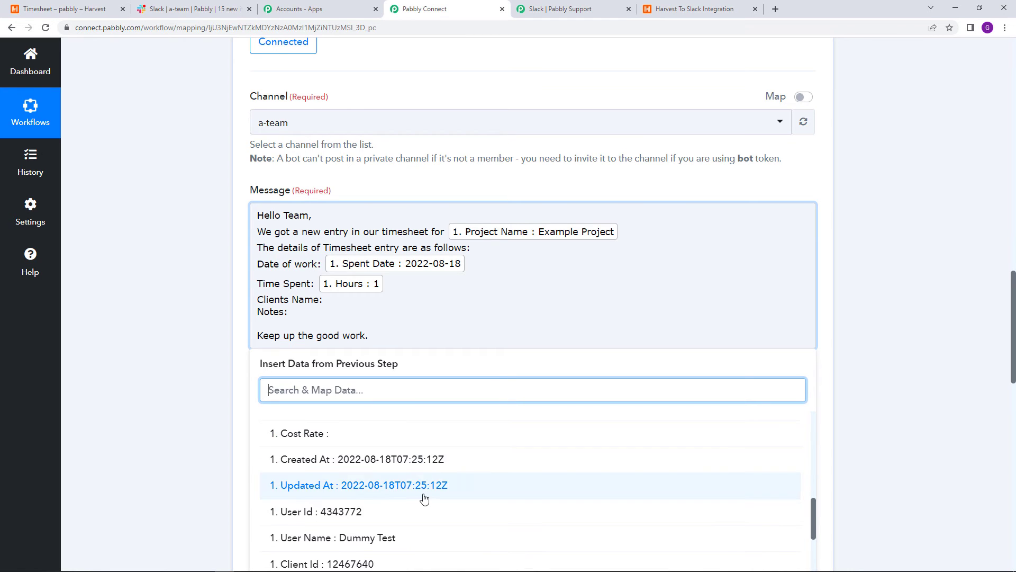
scroll(424, 497, "up", 1)
scroll(422, 495, "down", 1)
scroll(410, 498, "down", 2)
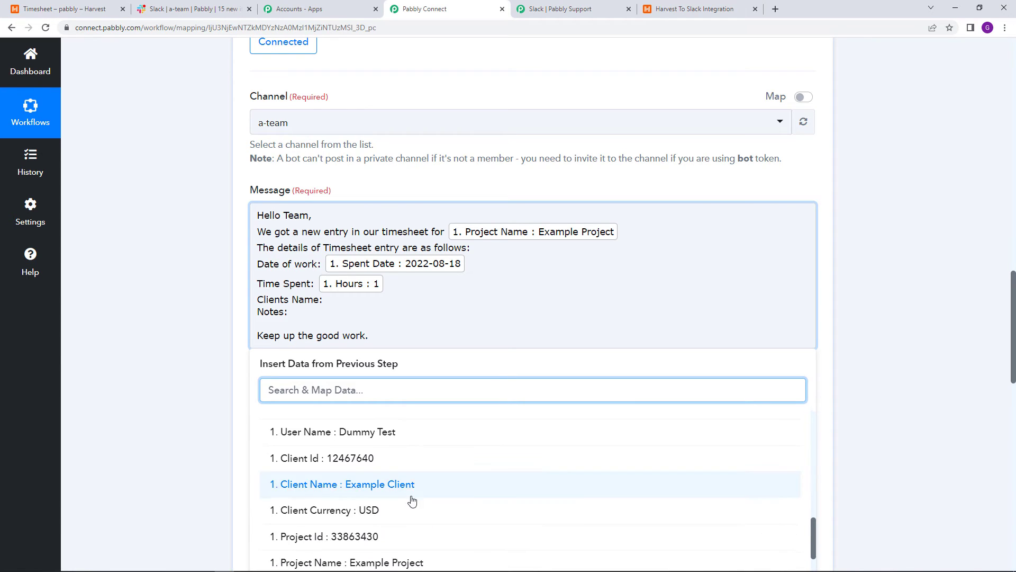
left_click(332, 483)
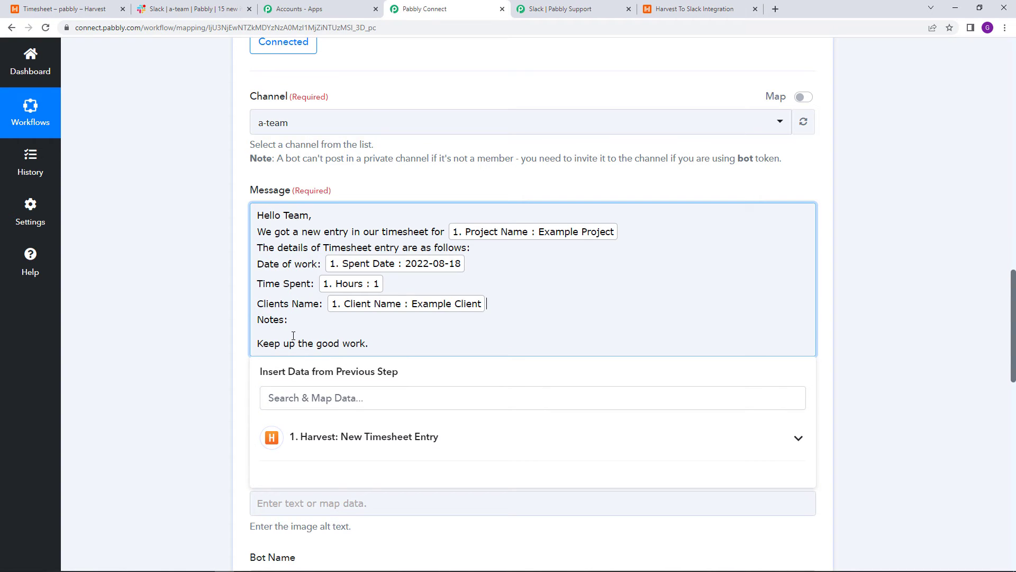
Map the Harvest Notes field after "Notes:" in the Slack message
left_click(294, 333)
left_click(376, 446)
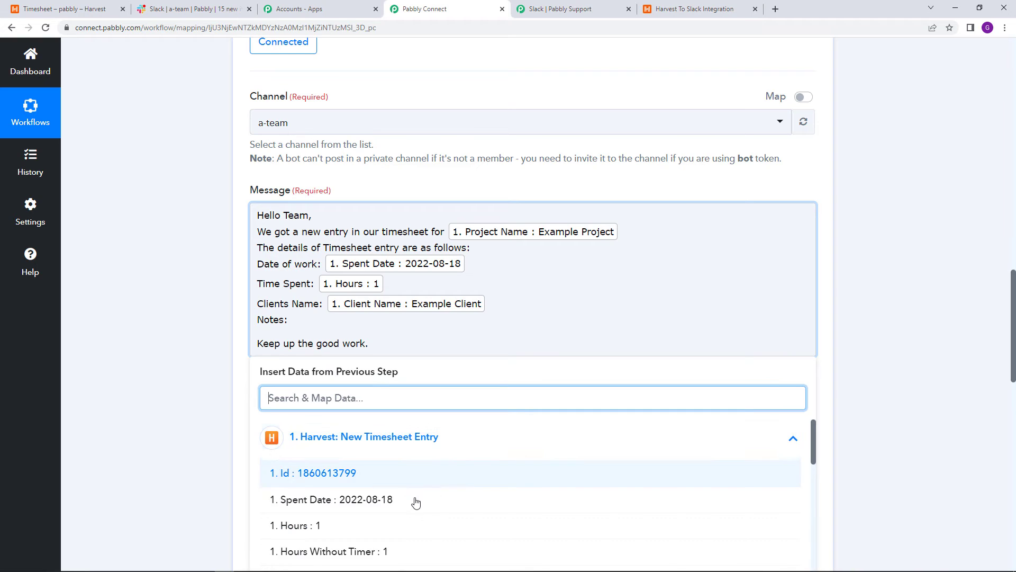
scroll(416, 508, "down", 3)
scroll(418, 510, "up", 2)
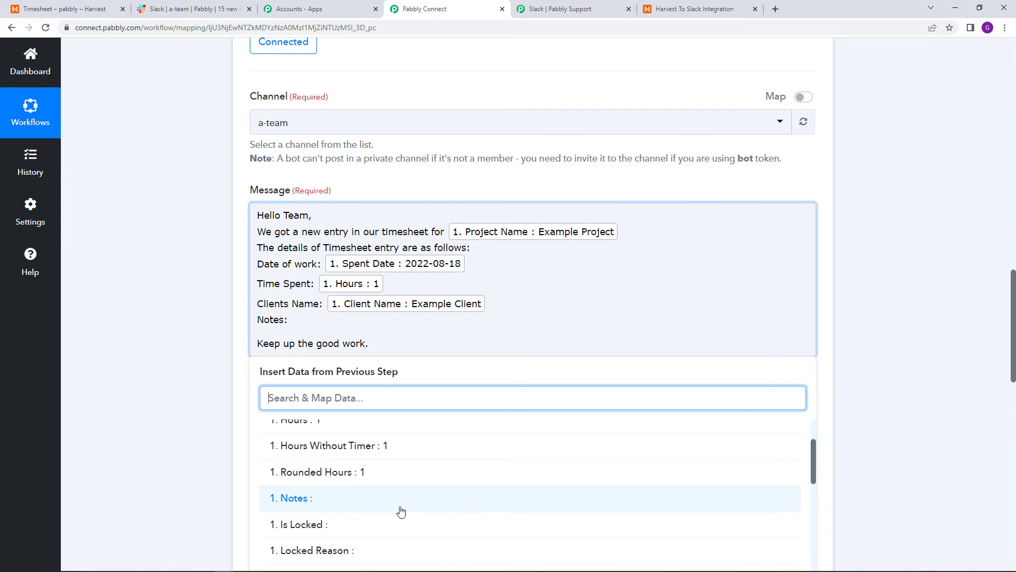
left_click(386, 504)
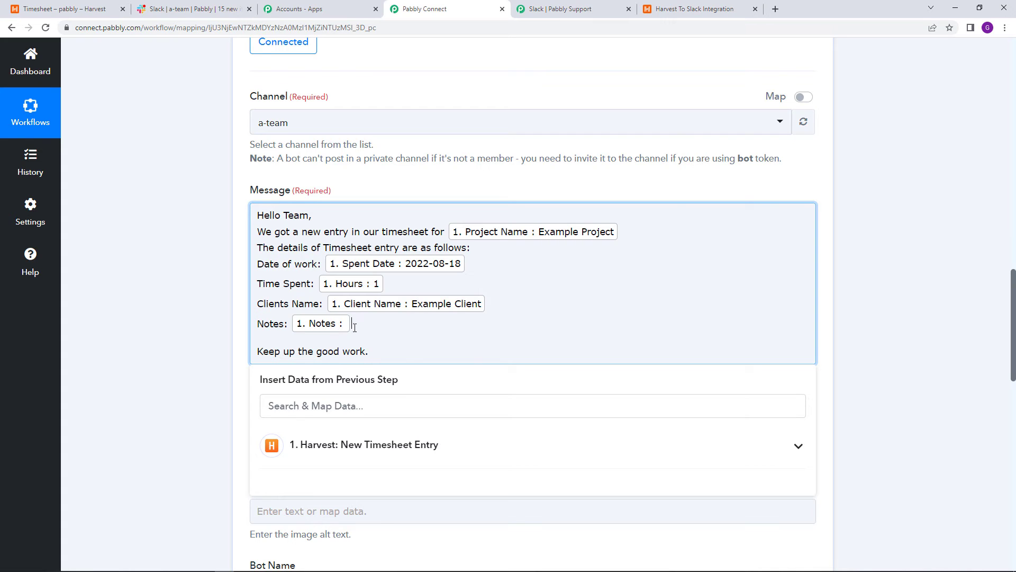
left_click(183, 378)
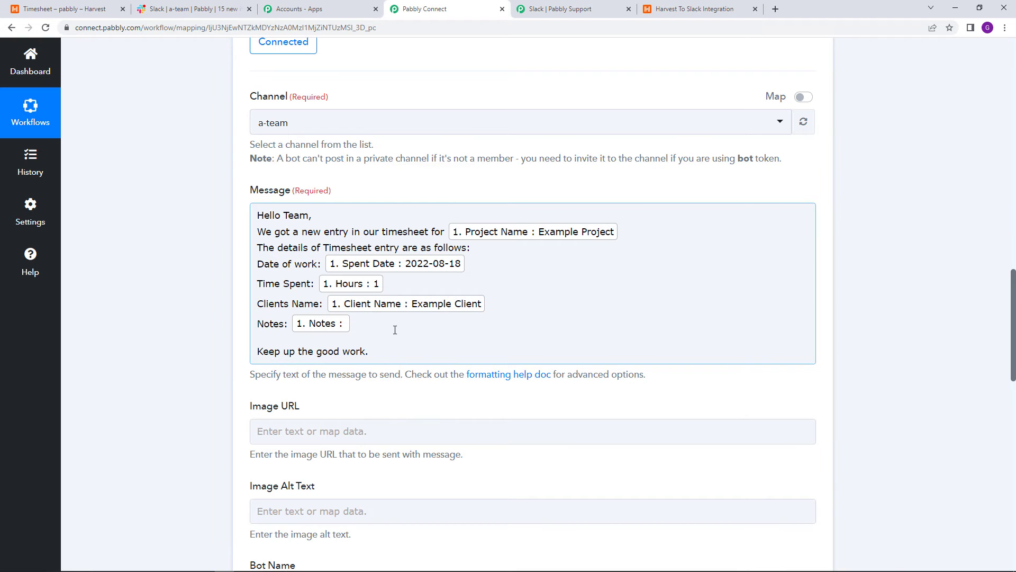
scroll(401, 339, "up", 2)
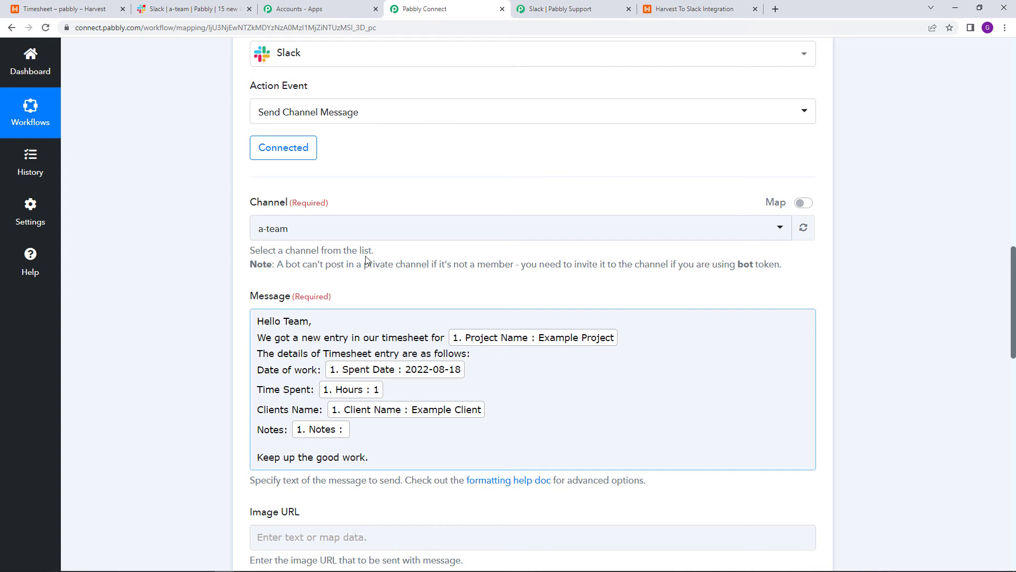
Check the a-team channel in Slack, and save the Slack action in Pabbly Connect with a test request
left_click(190, 9)
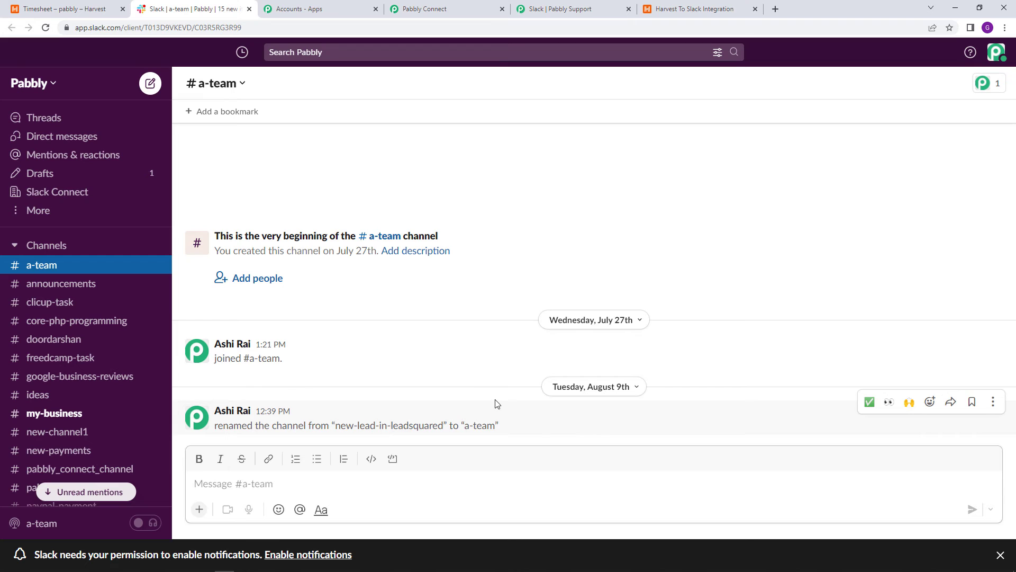
left_click(447, 9)
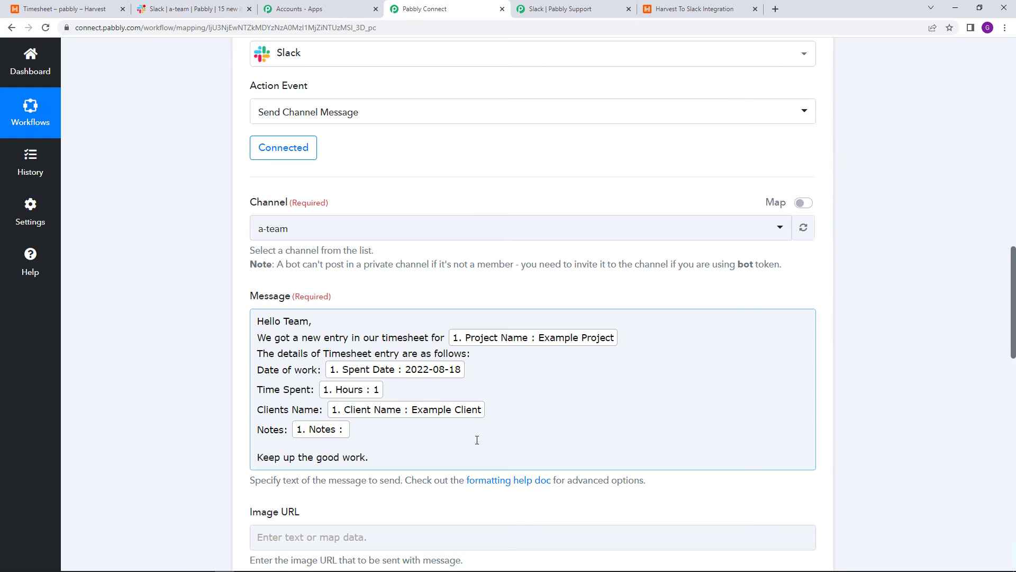
scroll(425, 497, "down", 5)
scroll(425, 497, "down", 8)
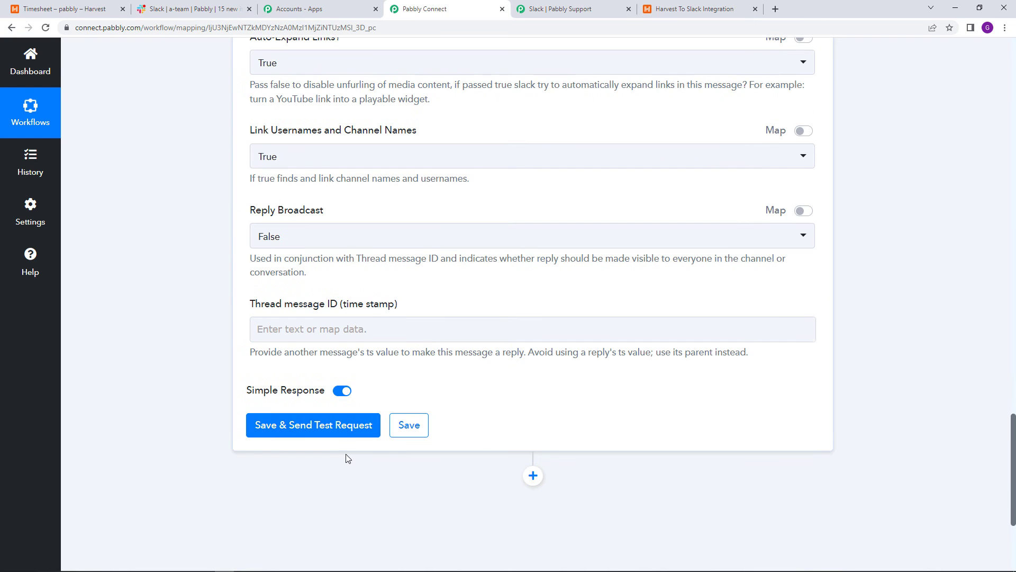
left_click(348, 439)
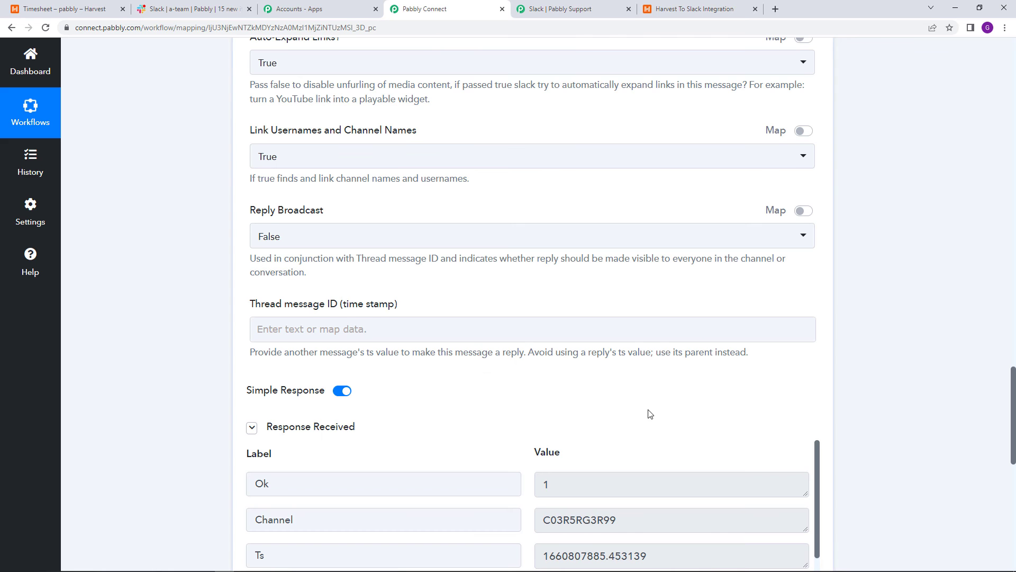
Enlarge the Message Text value in the received response to read it, and check the a-team channel in Slack for the test message
scroll(655, 450, "down", 1)
scroll(656, 455, "down", 4)
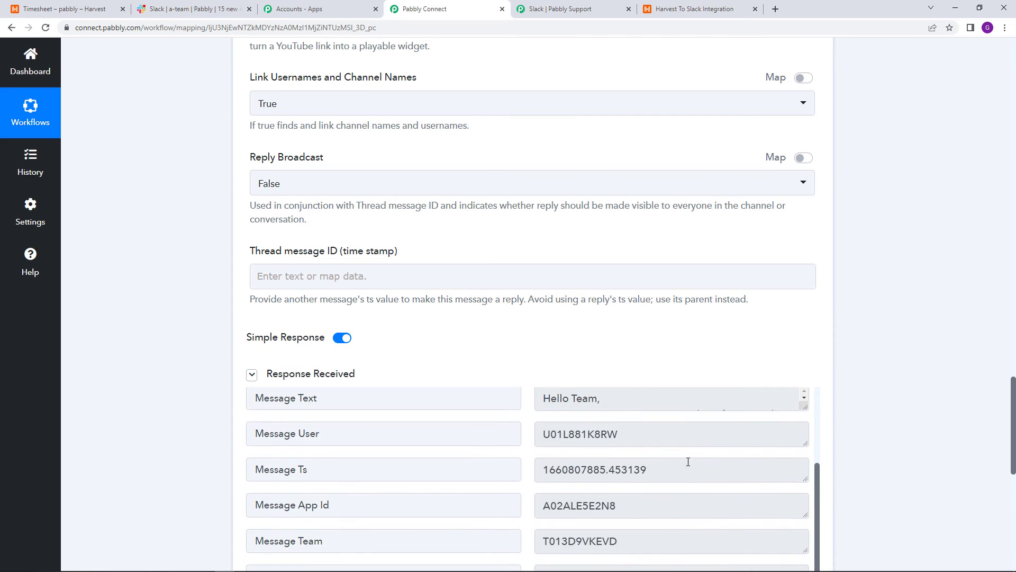
left_click_drag(804, 407, 798, 498)
left_click(200, 8)
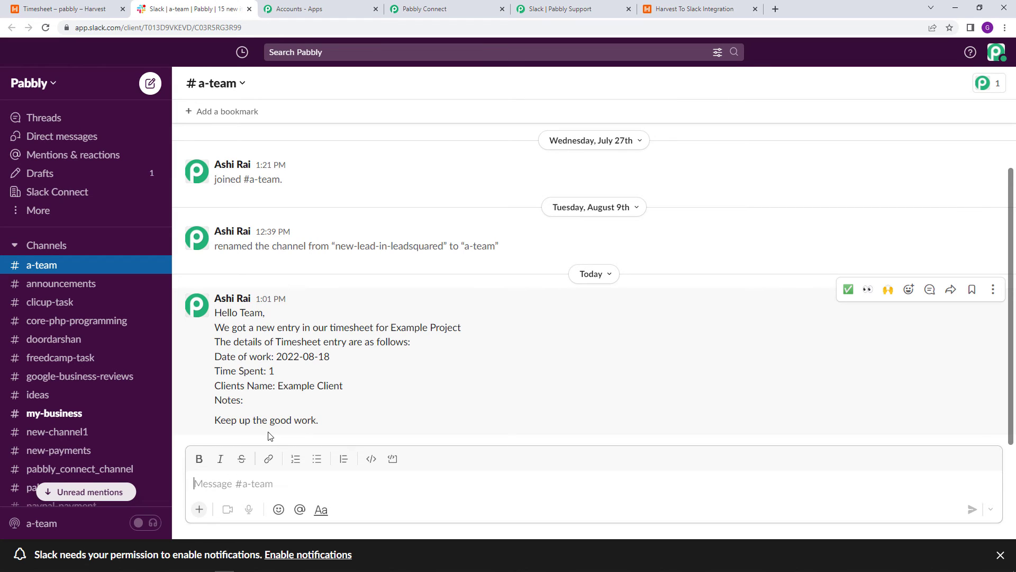
Save the Slack action step in Pabbly Connect and switch to the Harvest timesheet
left_click(425, 9)
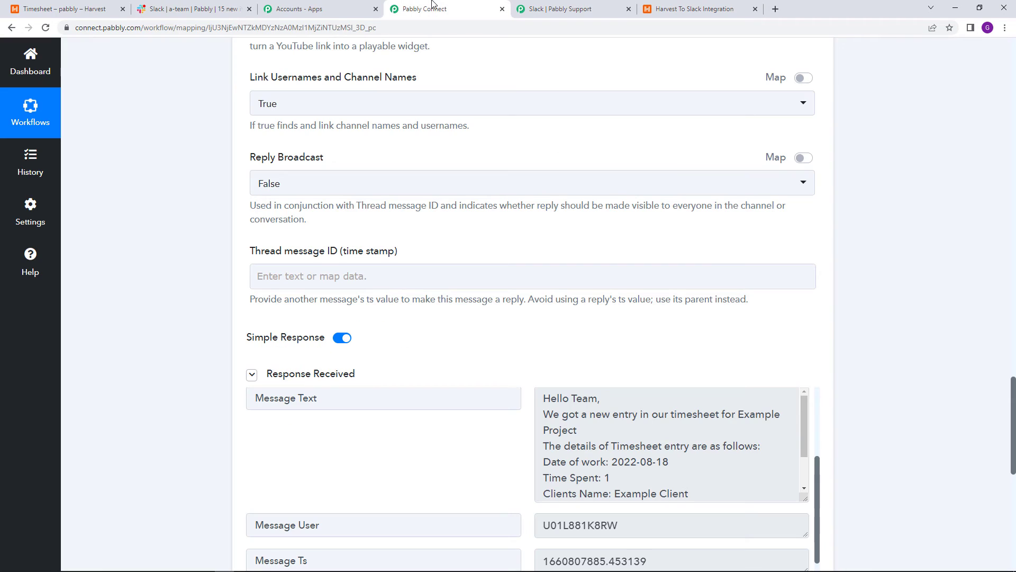
scroll(919, 440, "down", 6)
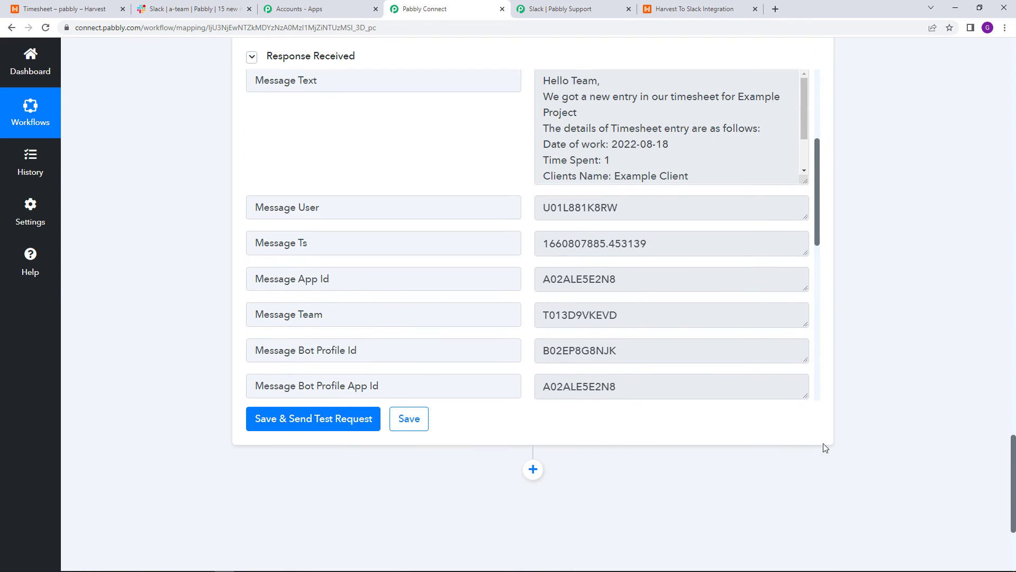
left_click(423, 424)
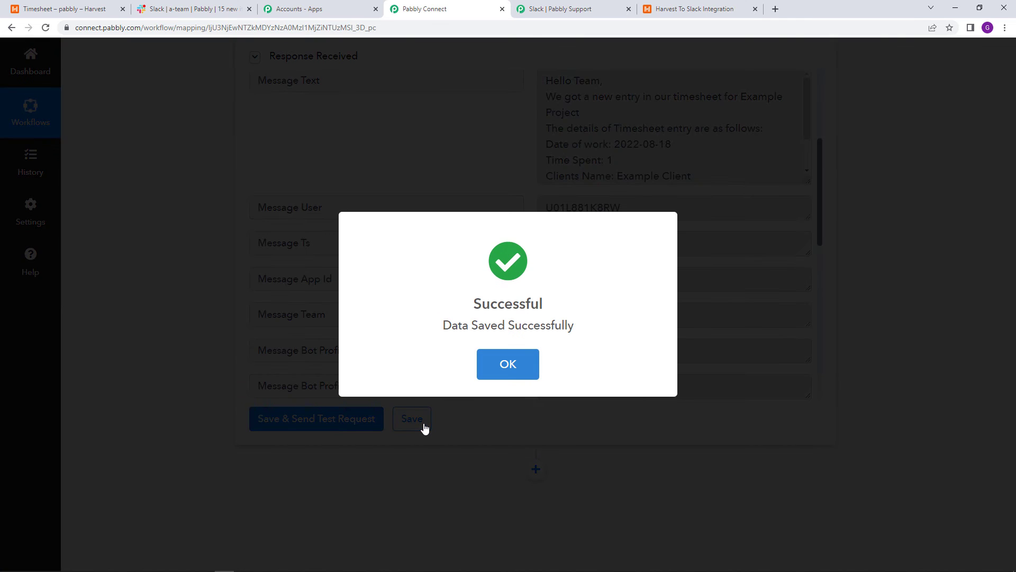
scroll(527, 444, "up", 20)
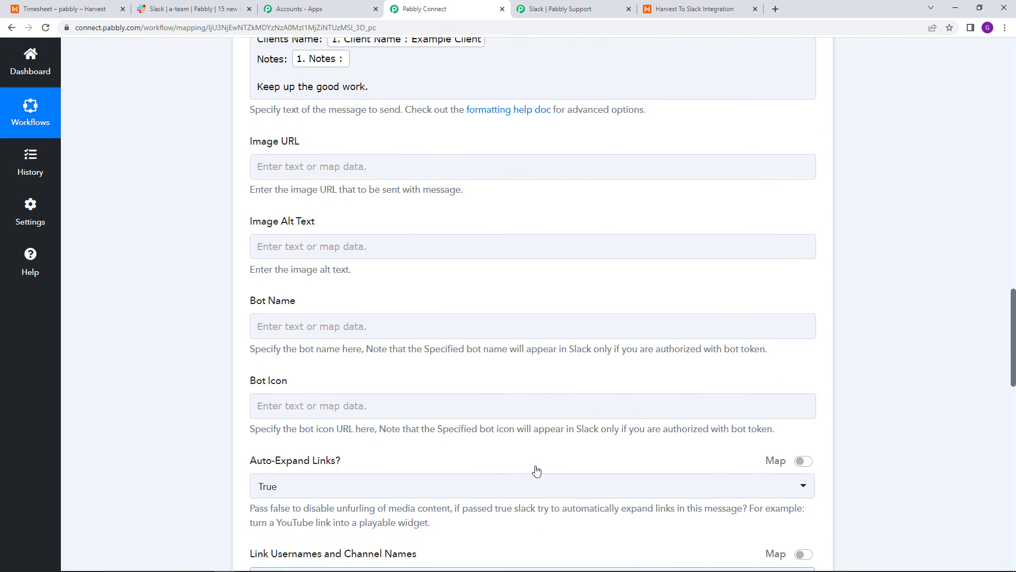
scroll(535, 466, "up", 9)
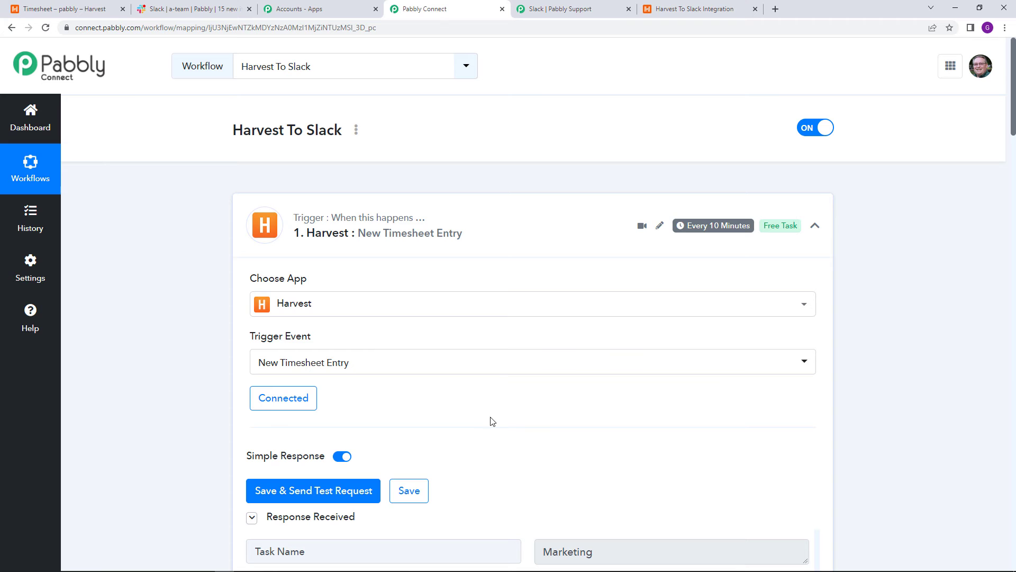
left_click(55, 5)
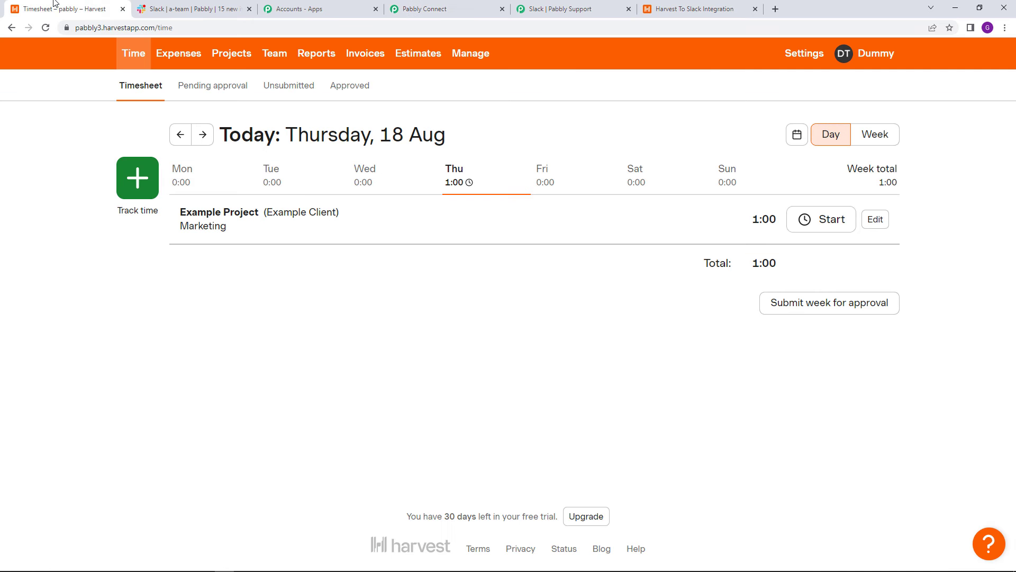
left_click(140, 195)
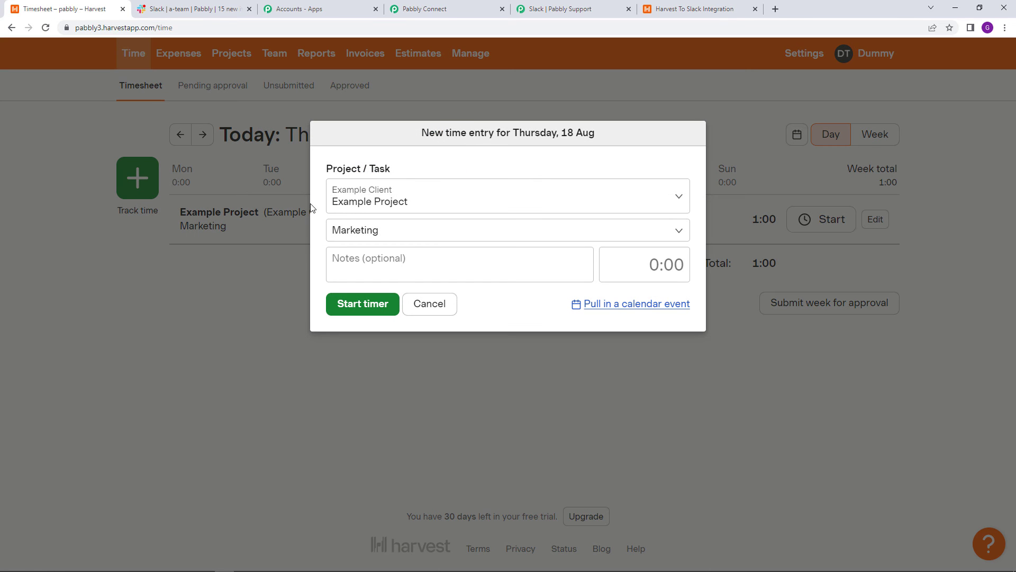
left_click(373, 207)
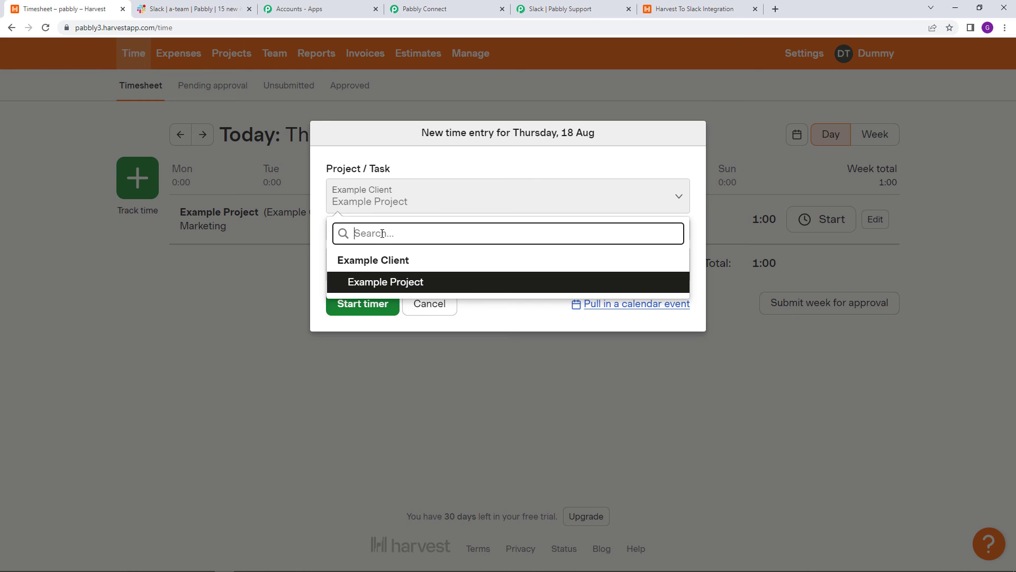
left_click(254, 281)
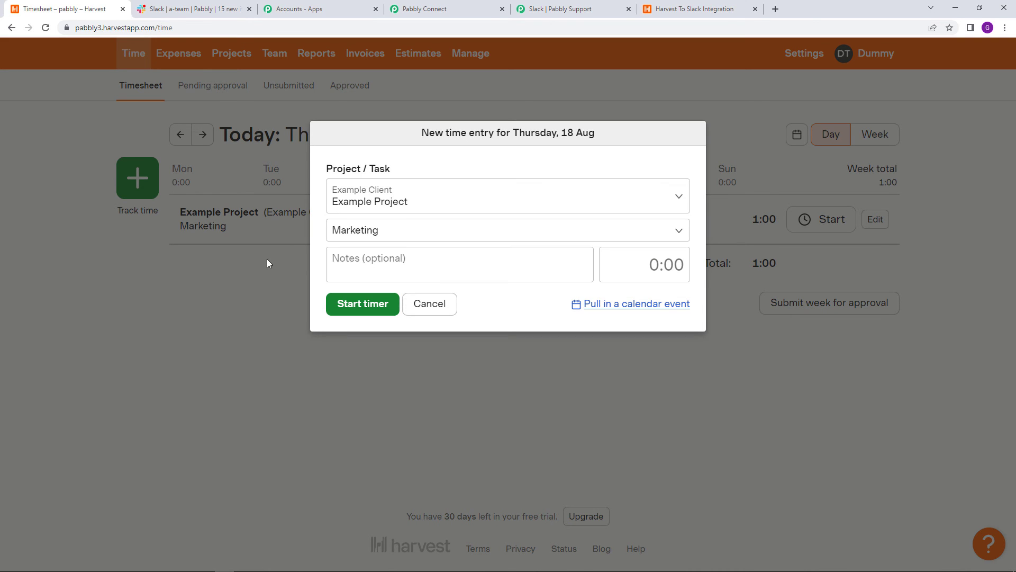
left_click(452, 309)
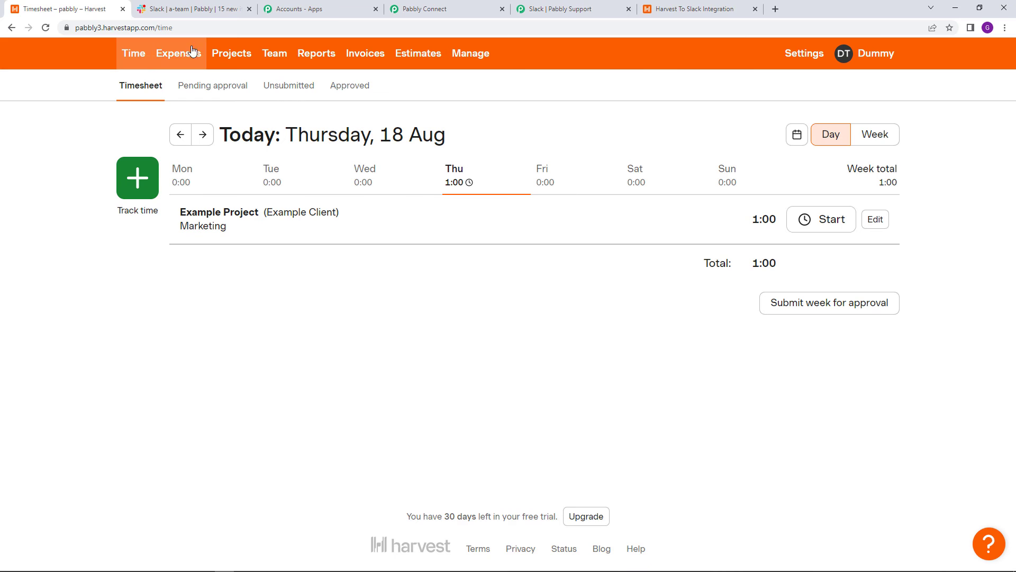
left_click(228, 56)
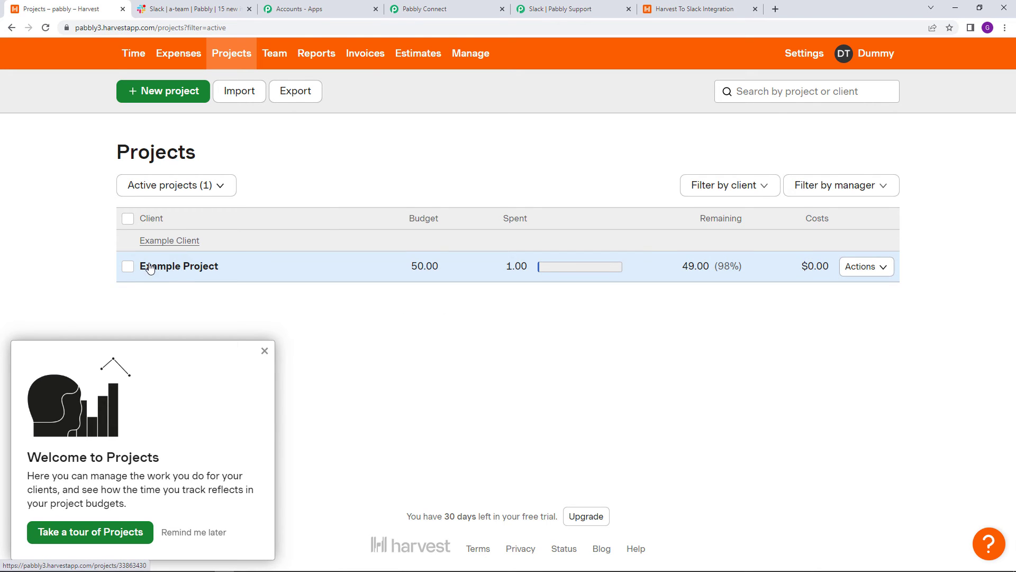
left_click(139, 68)
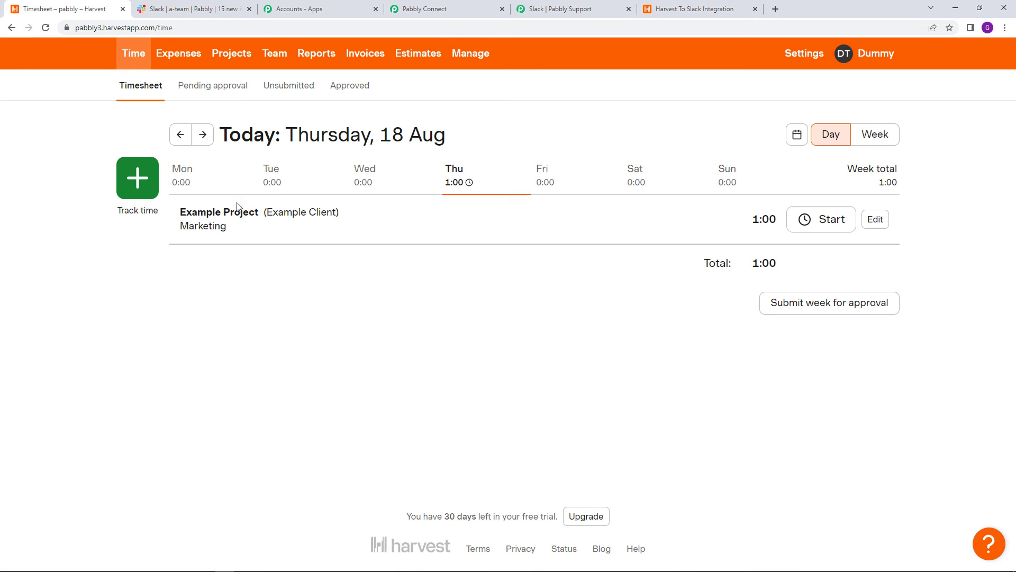
Start a new time entry for Example Project with the Project Management task and the note "Please look into it"
left_click(137, 179)
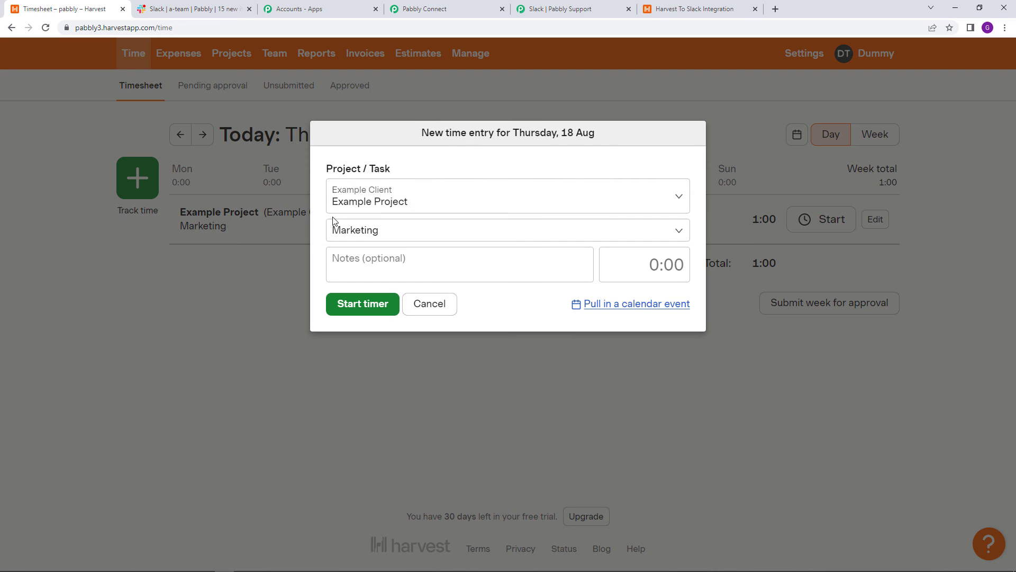
left_click(395, 229)
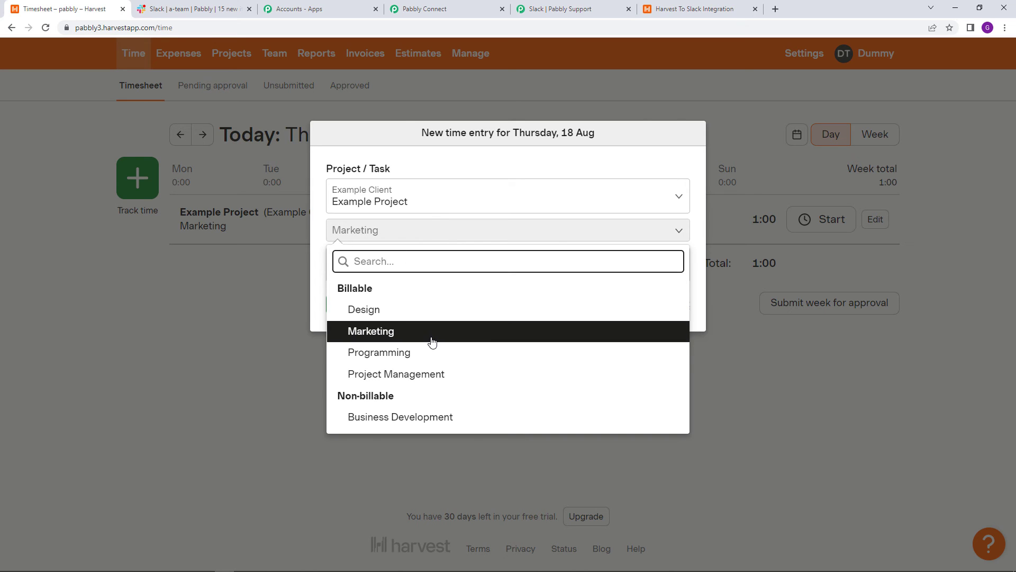
left_click(426, 373)
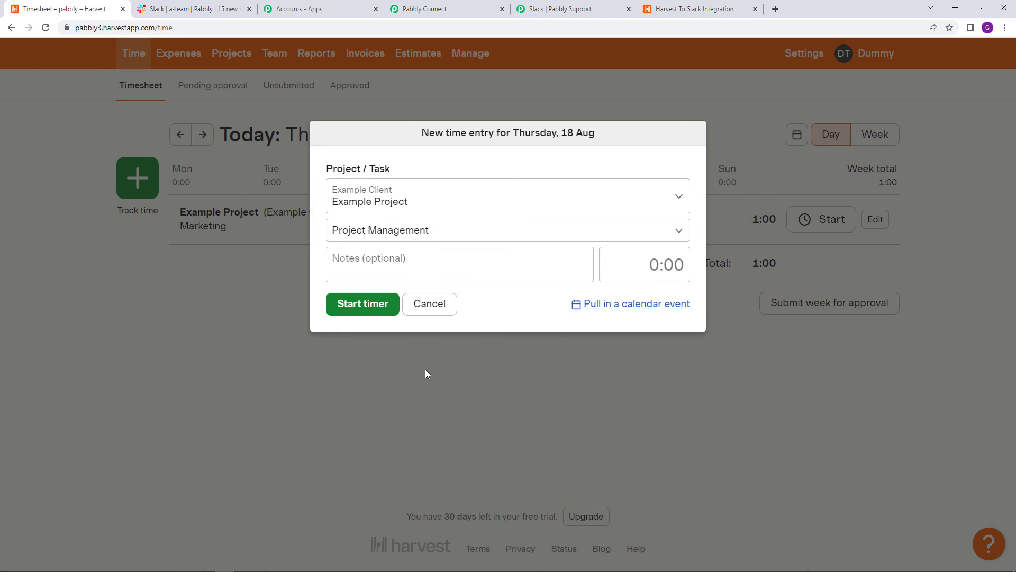
left_click(450, 254)
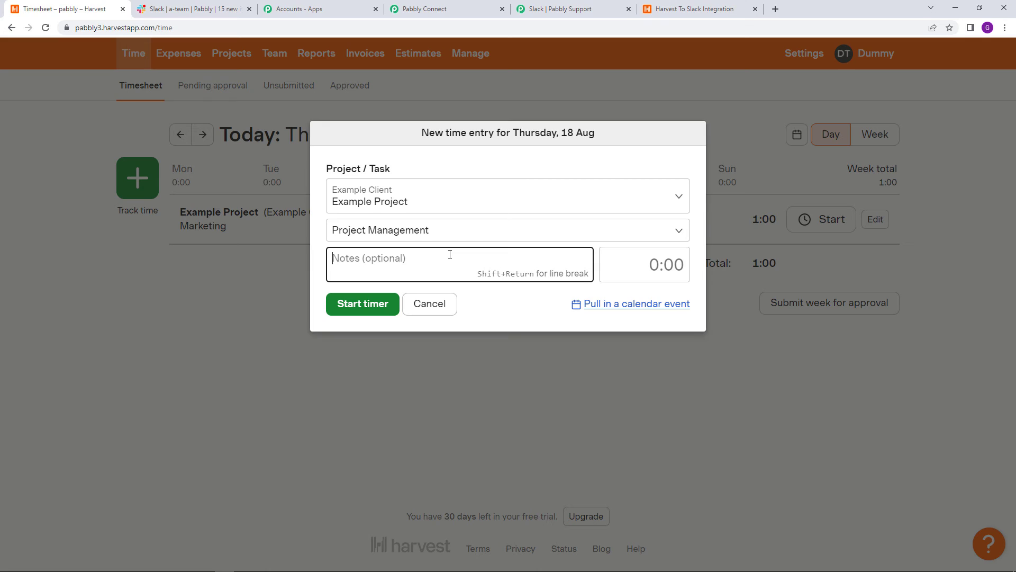
type("Plea")
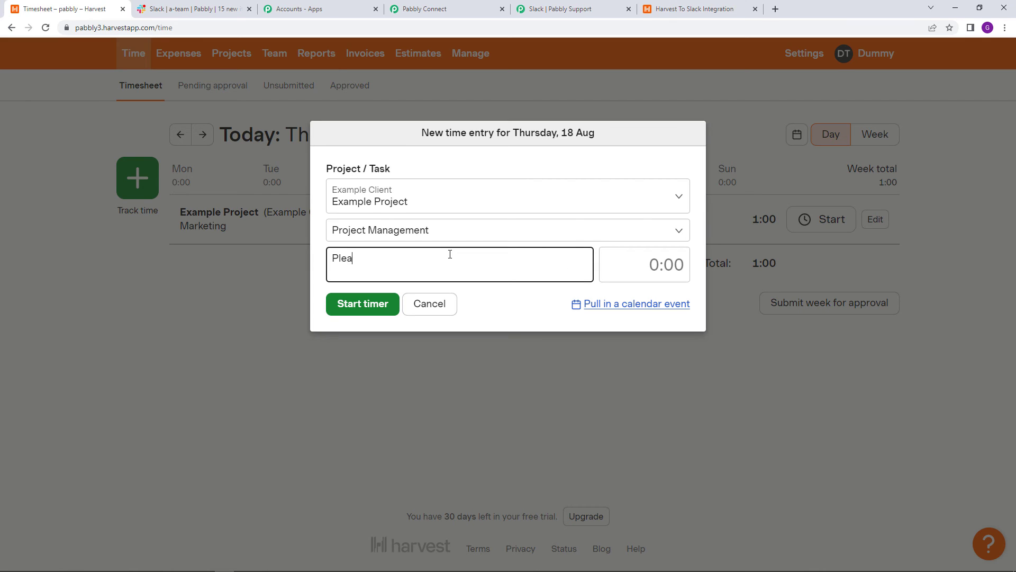
type("se look into it")
Set the time entry's duration to 2:00 and save the entry
left_click(678, 268)
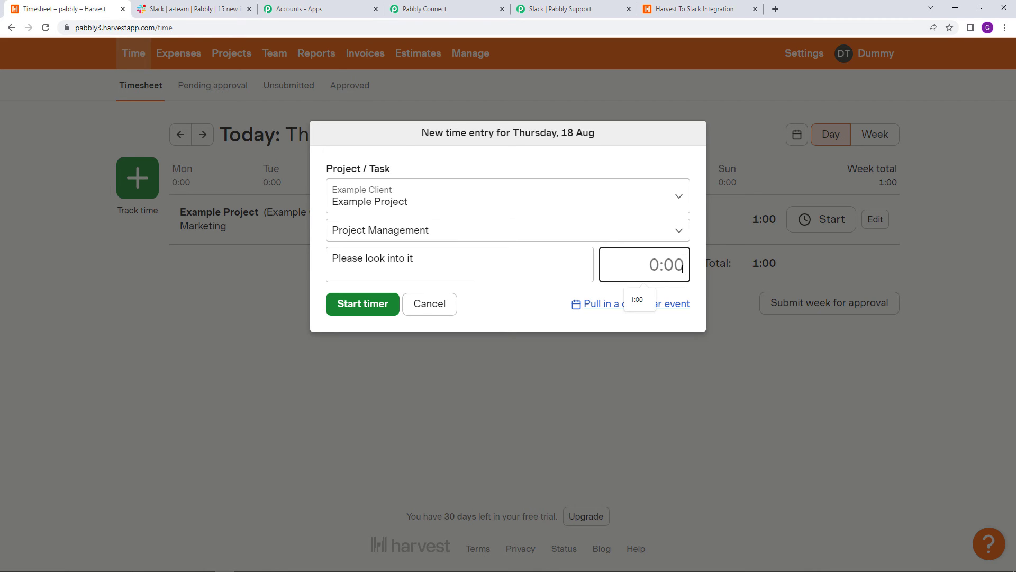
type("2")
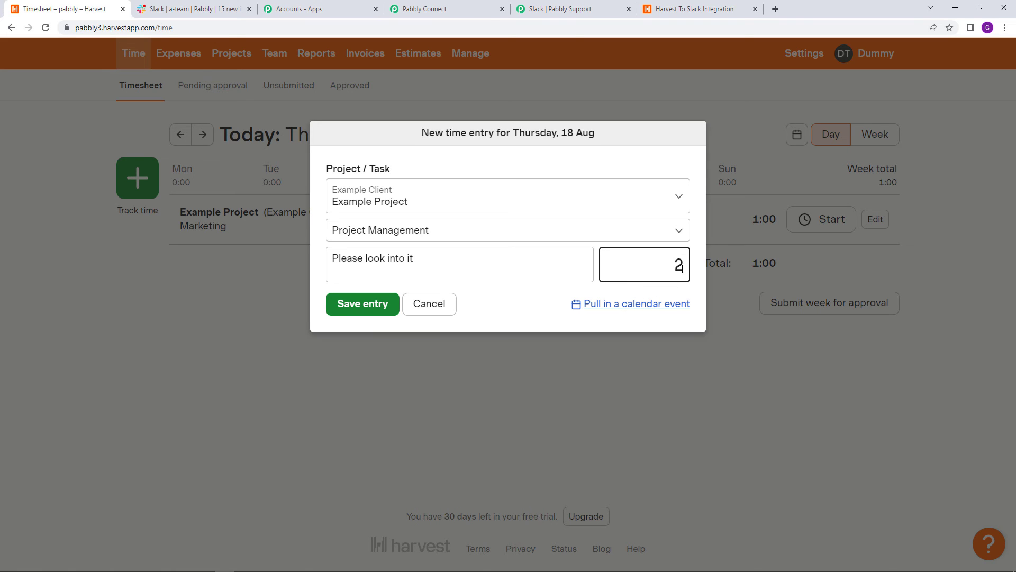
type(":00")
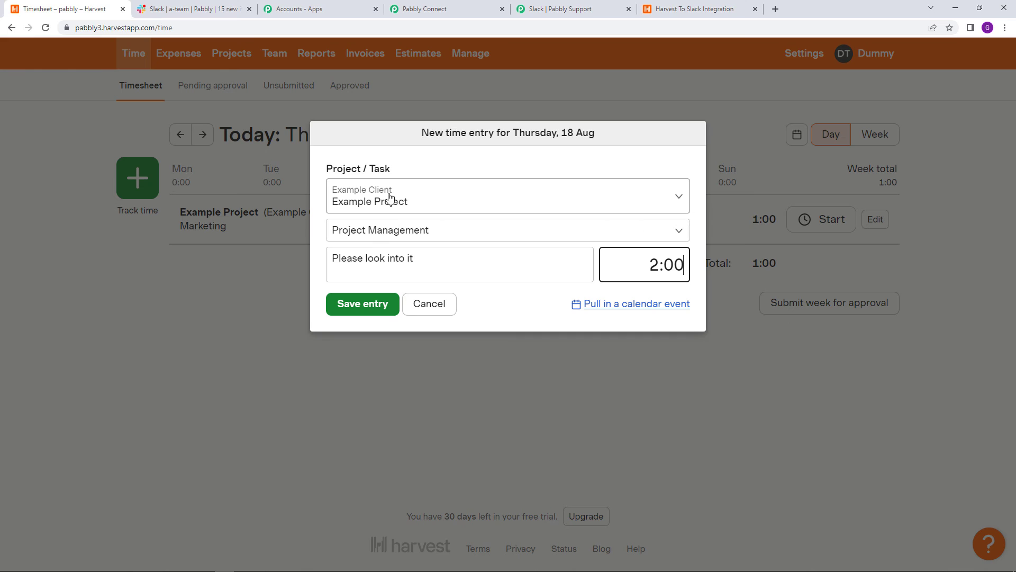
left_click(376, 308)
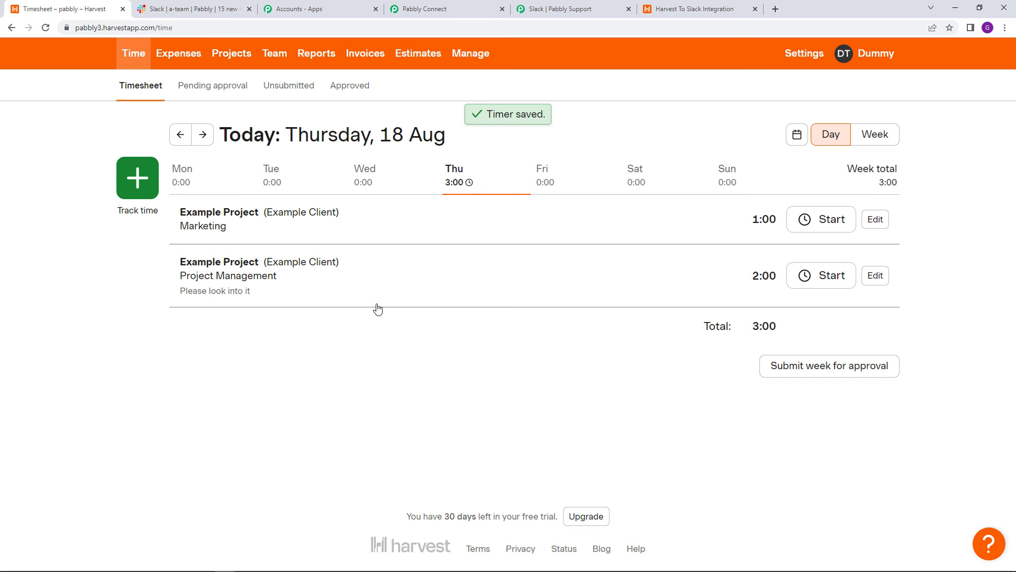
Revisit the Harvest To Slack workflow in Pabbly Connect and check Slack's a-team channel for the new timesheet entry's message
left_click(694, 9)
left_click(461, 9)
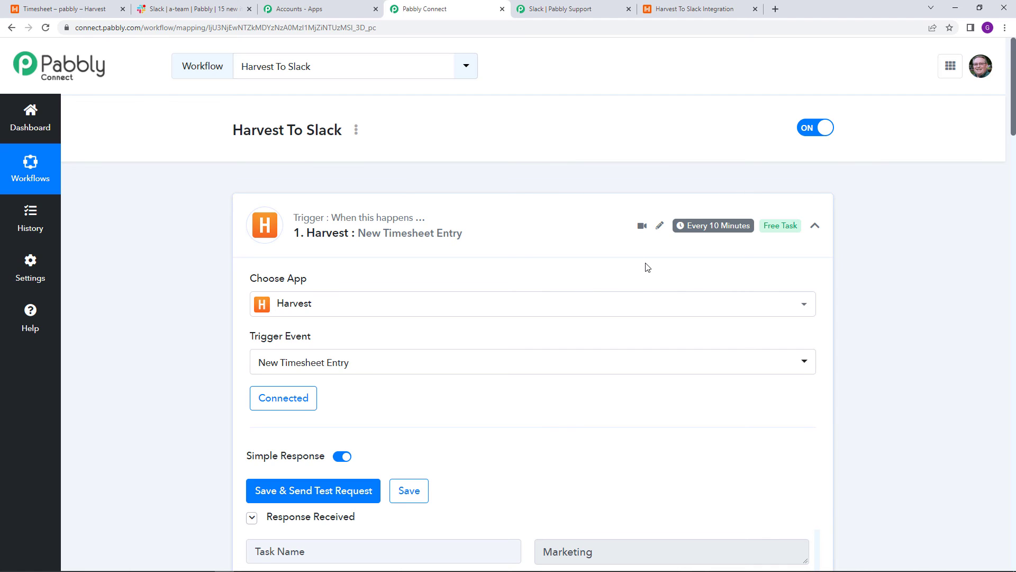
key("ctrl+l")
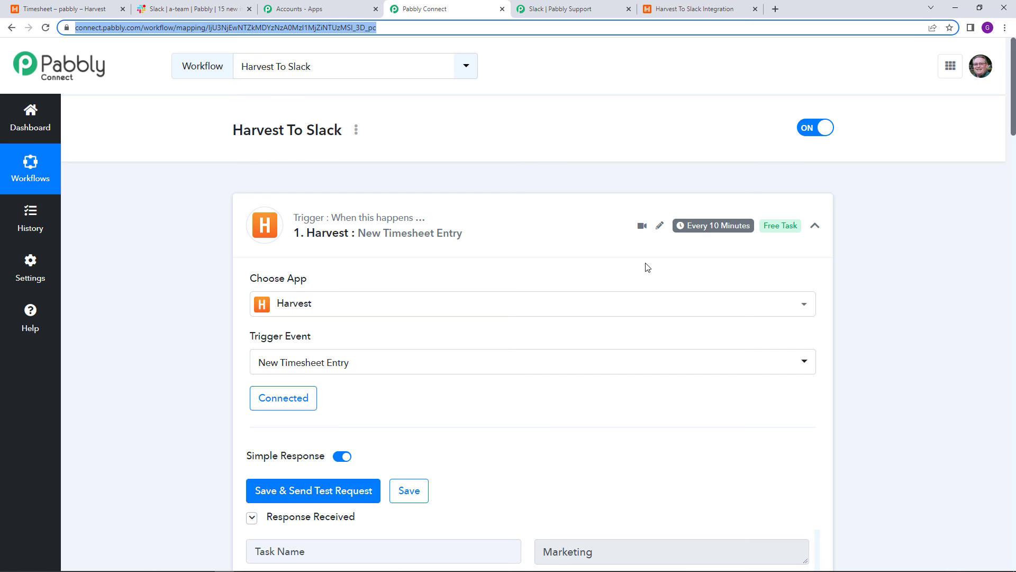
left_click(195, 7)
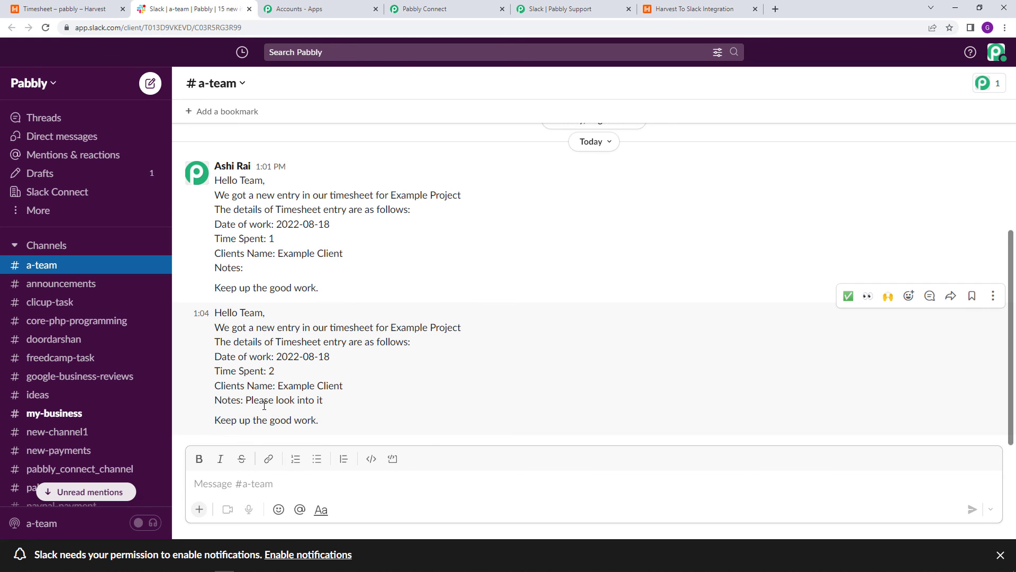
Return to the Harvest To Slack workflow in Pabbly Connect and review its Harvest trigger response and Slack channel message setup
left_click(444, 8)
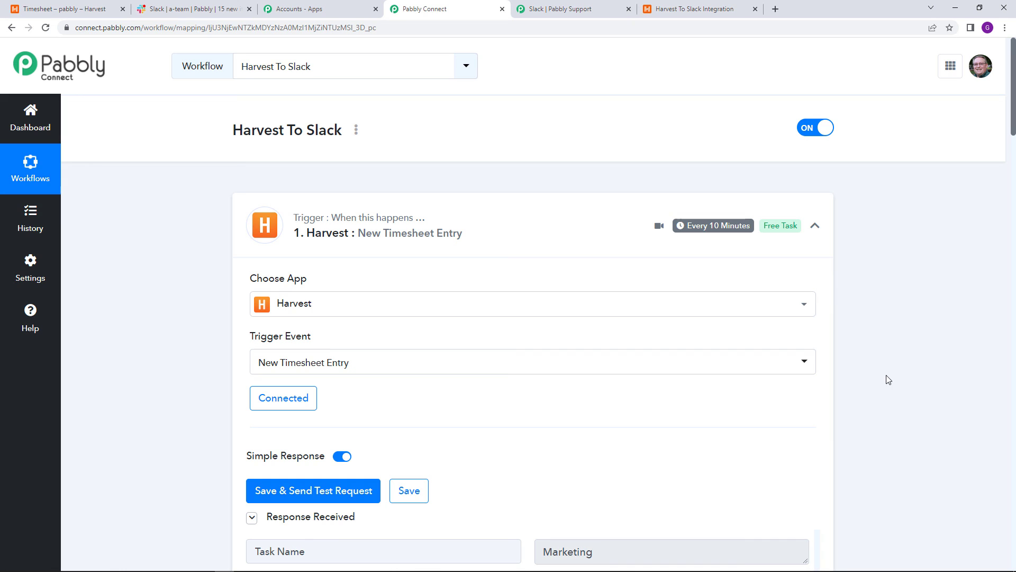
mouse_move(464, 229)
scroll(660, 485, "down", 8)
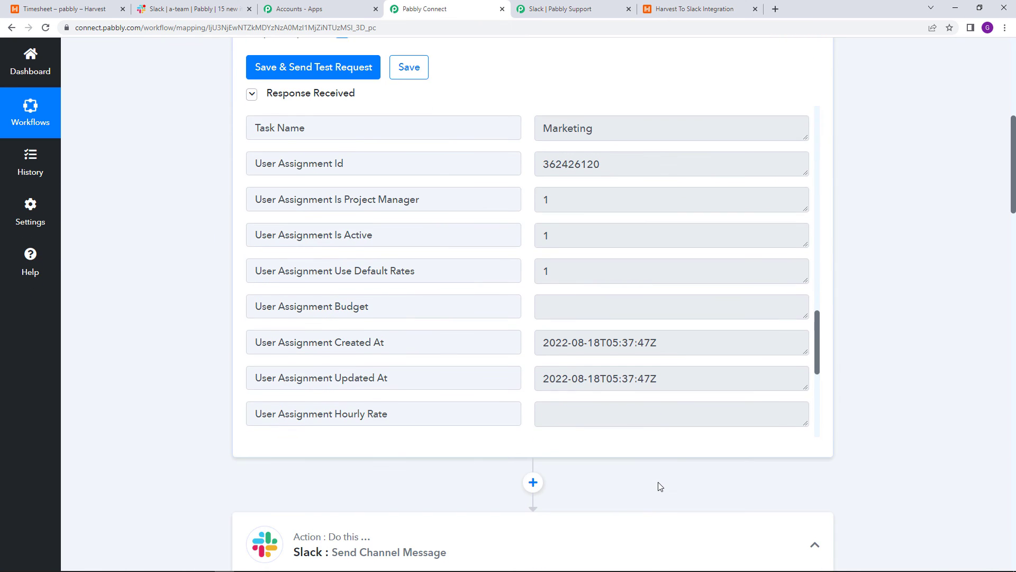
scroll(660, 484, "down", 11)
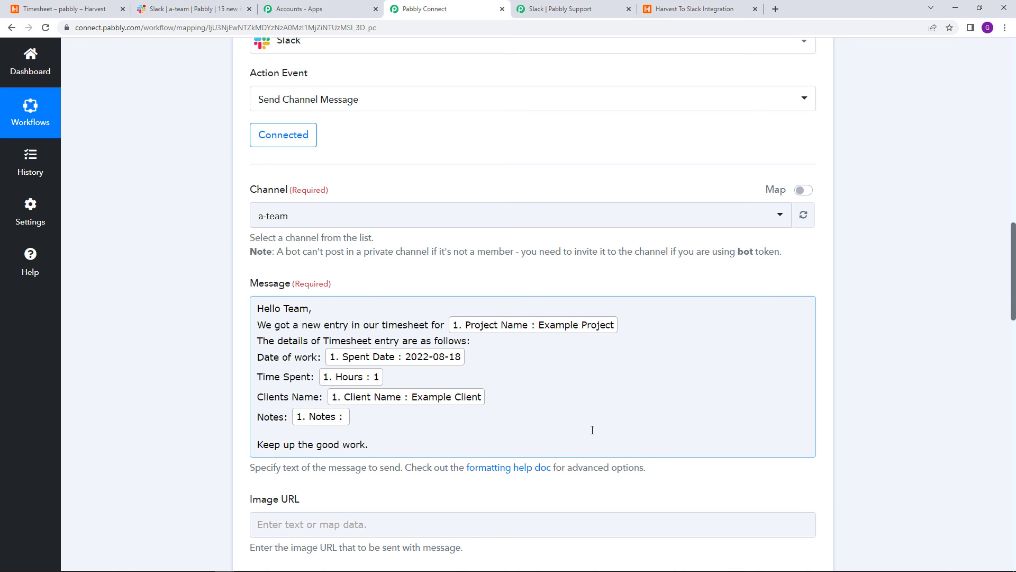
scroll(672, 381, "up", 12)
scroll(673, 384, "up", 6)
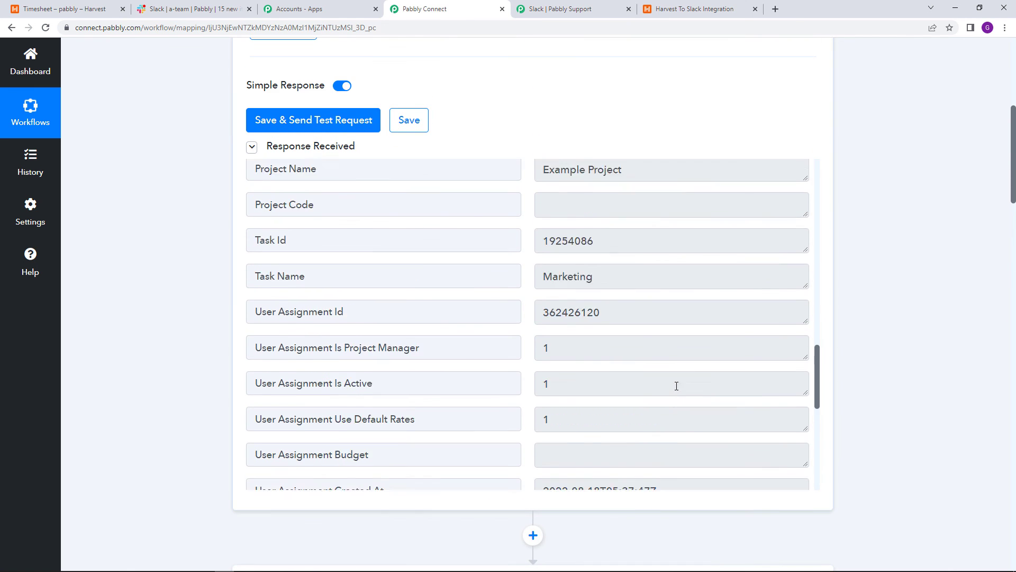
scroll(986, 331, "up", 7)
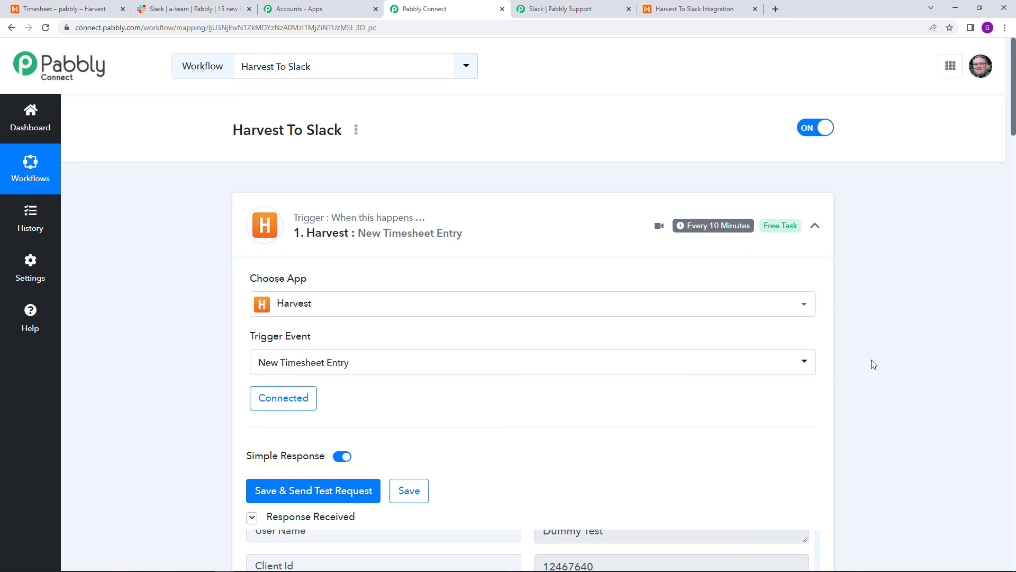
Open the Harvest To Slack workflow's additional options and choose a workflow-level action
left_click(355, 131)
left_click(324, 197)
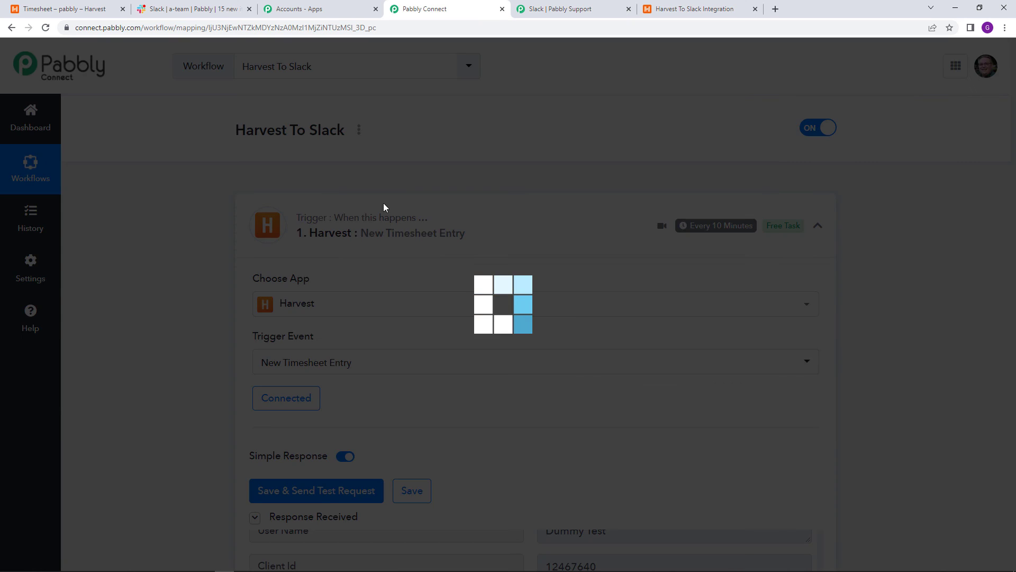